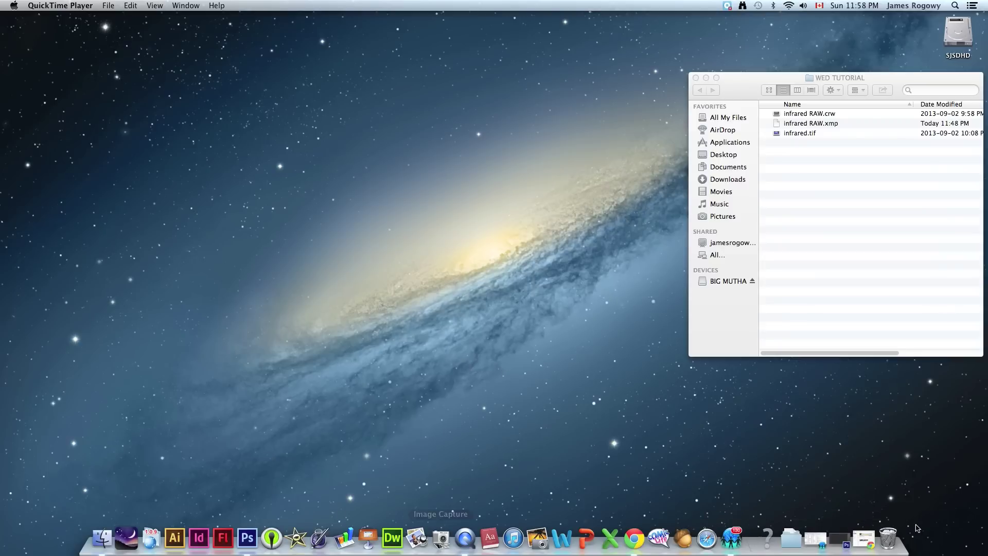
# Bring Chrome back and search for 'infrared photography' from the address bar
pyautogui.click(864, 542)
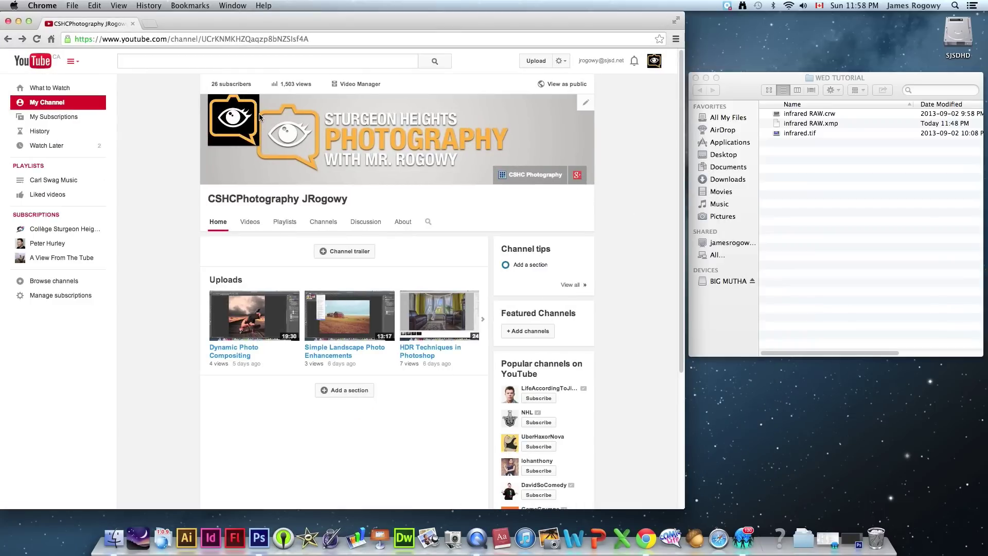
pyautogui.moveTo(226, 24); pyautogui.dragTo(395, 29)
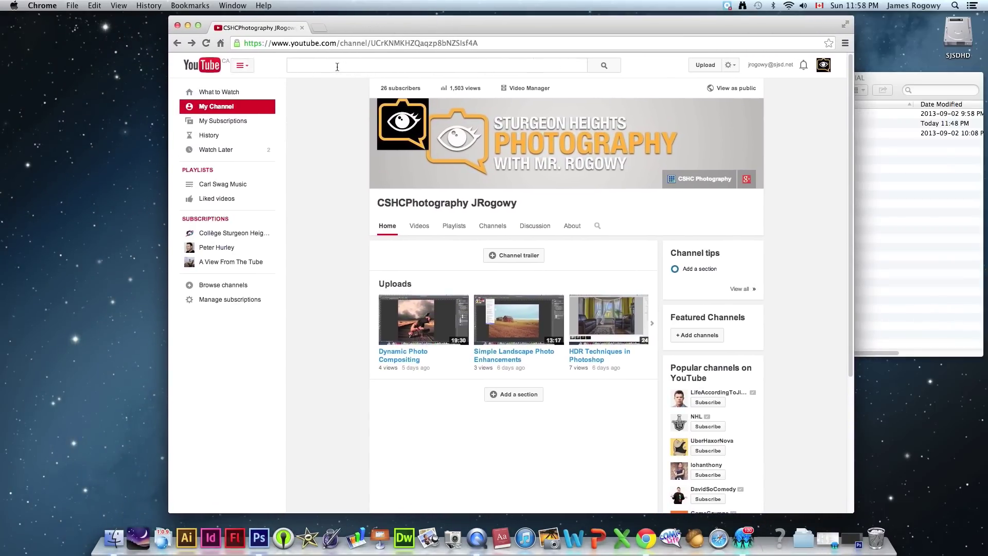
pyautogui.click(519, 47)
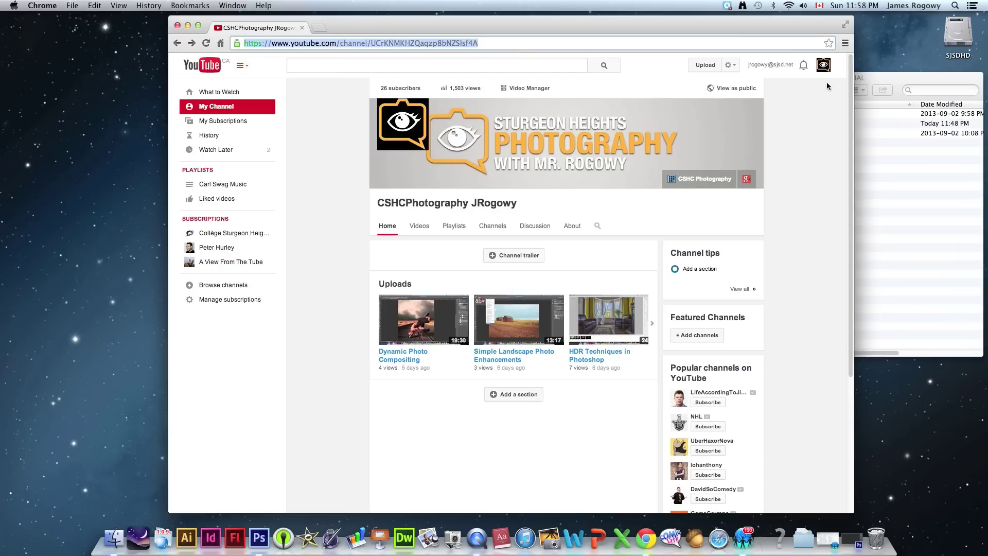
pyautogui.write('infrared p')
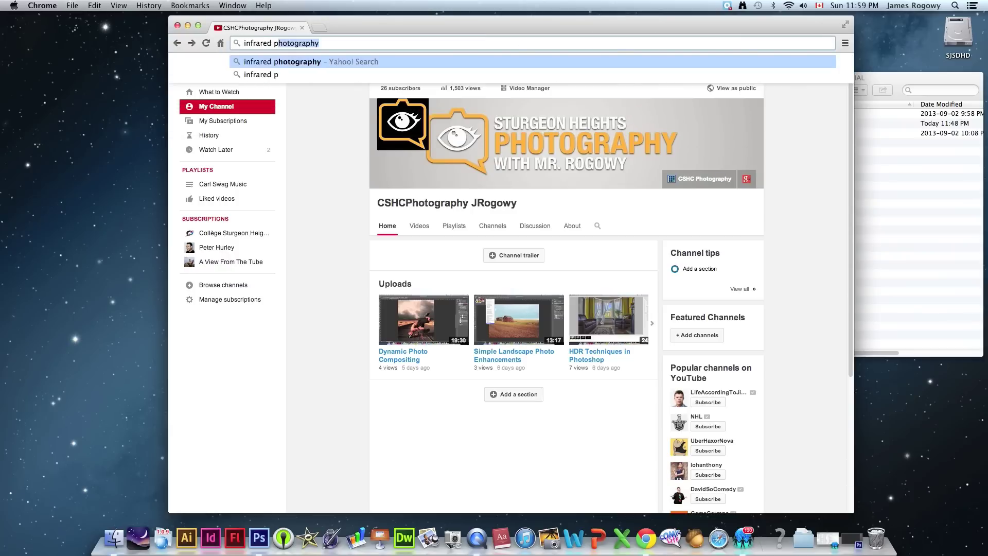
pyautogui.write('hotography')
pyautogui.press('Return')
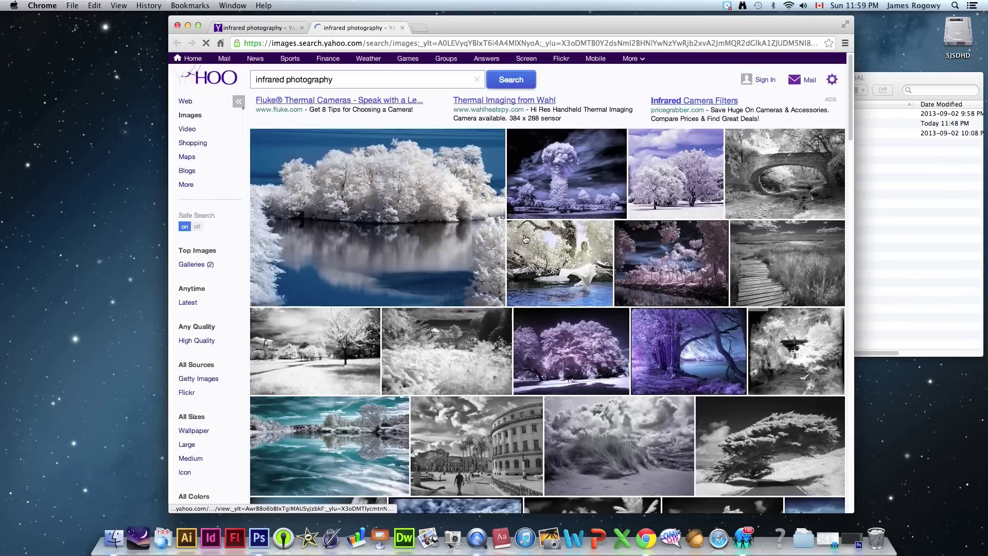
# Page through the enlarged infrared examples until the purple trees-and-lake photo is showing
pyautogui.click(412, 202)
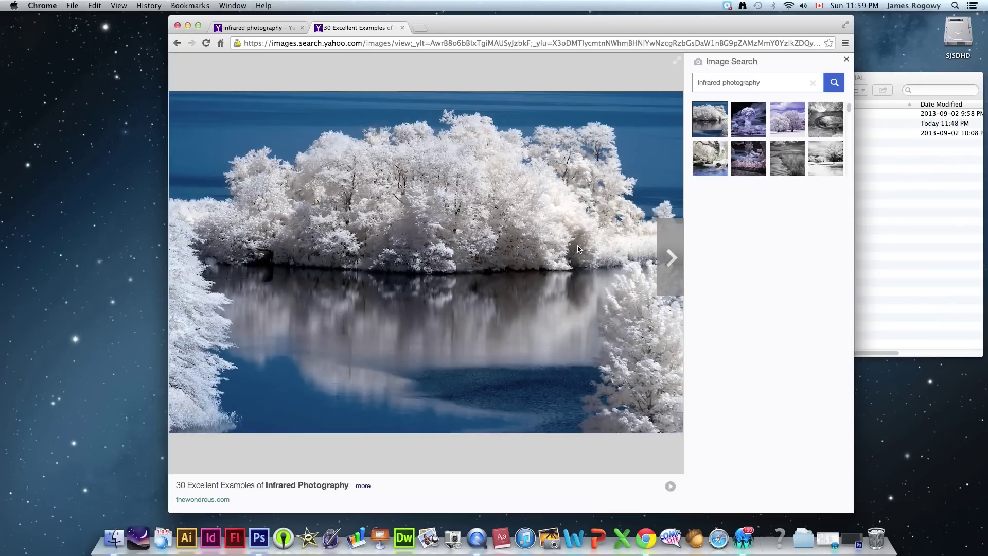
pyautogui.click(670, 257)
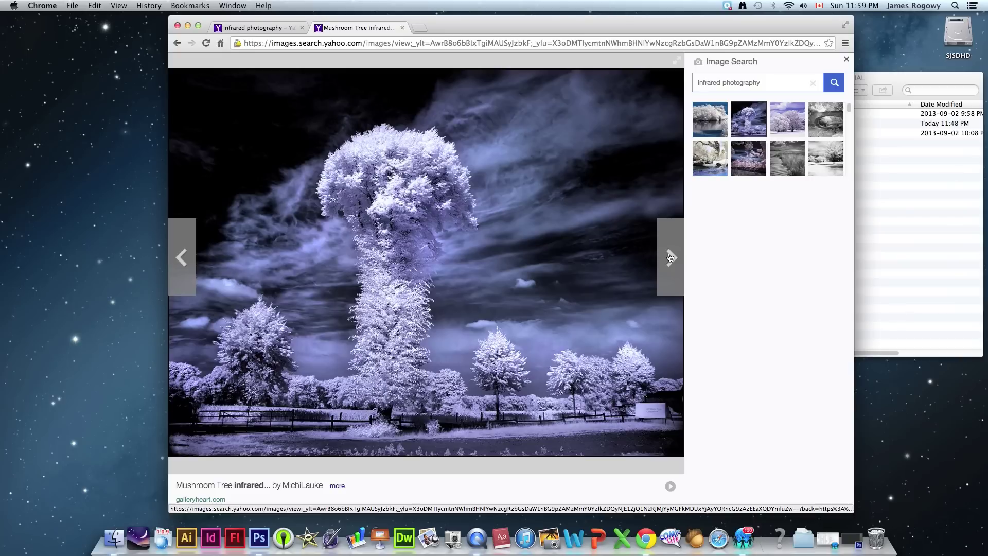
pyautogui.click(670, 257)
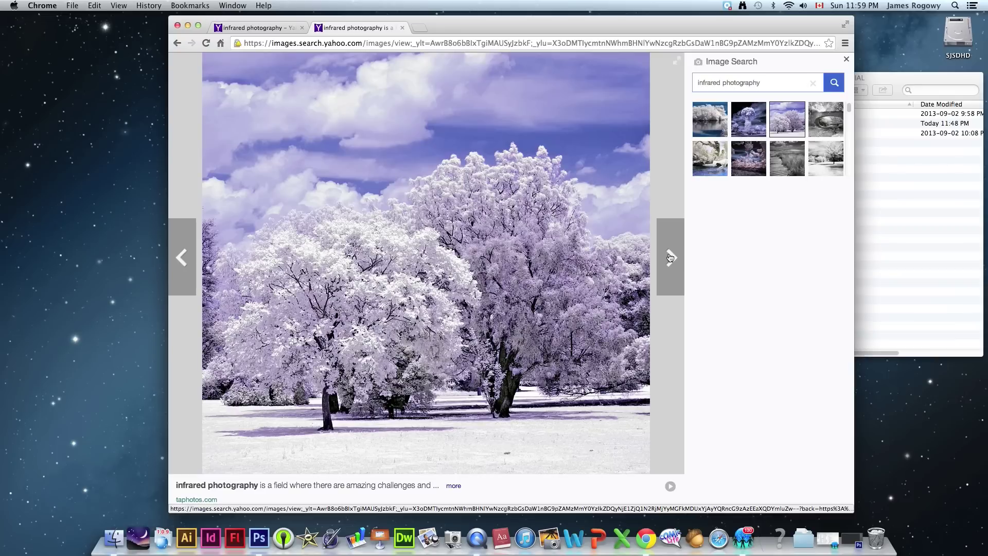
pyautogui.click(670, 257)
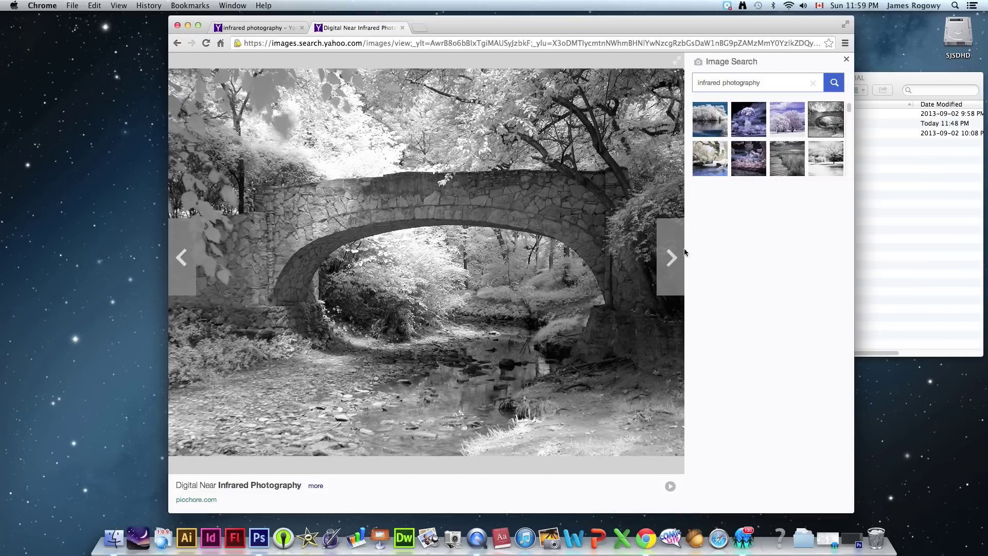
pyautogui.click(671, 253)
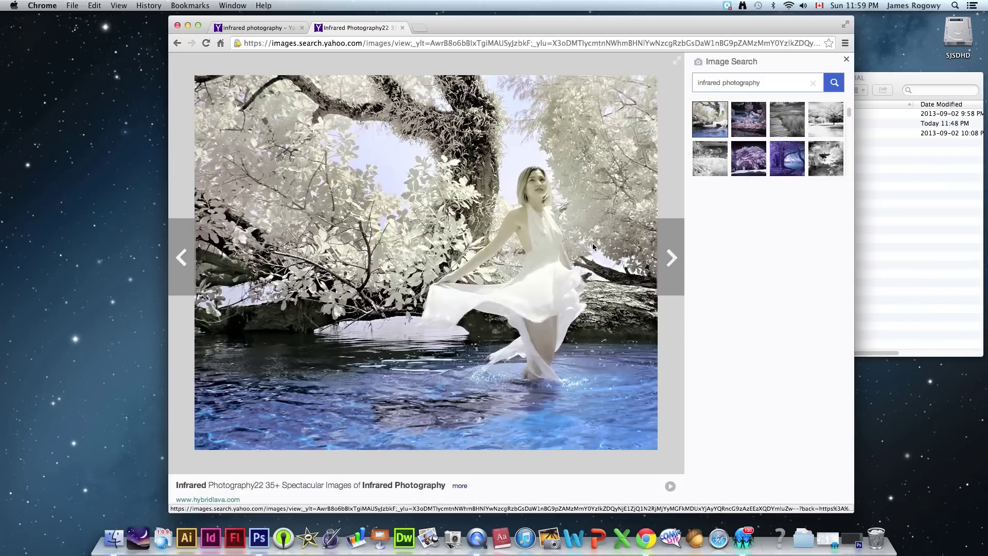
pyautogui.click(671, 262)
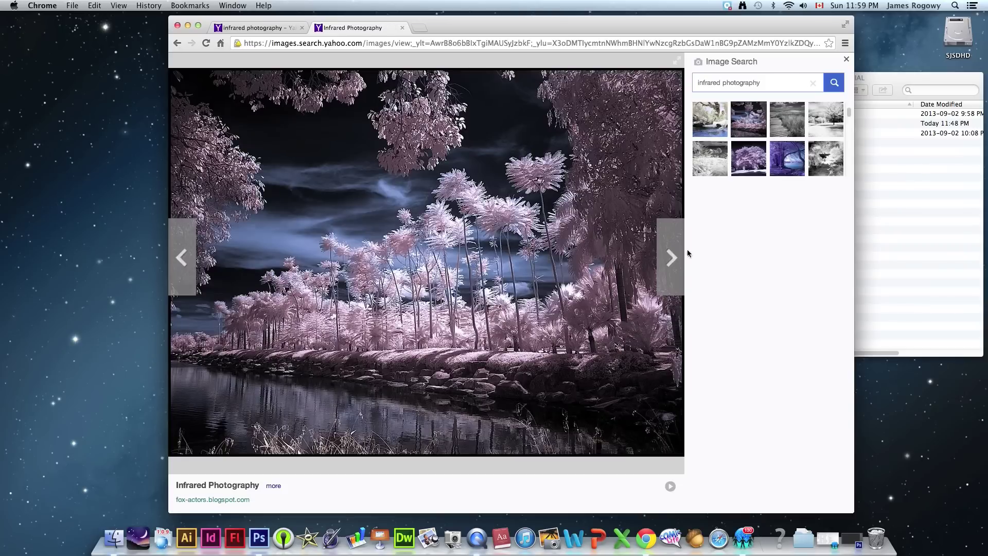
pyautogui.click(671, 258)
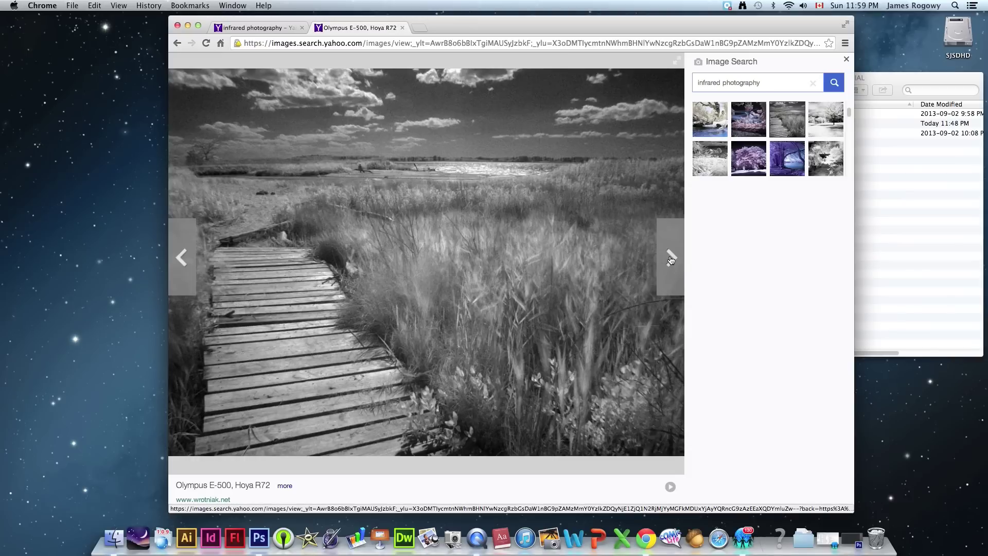
pyautogui.click(671, 258)
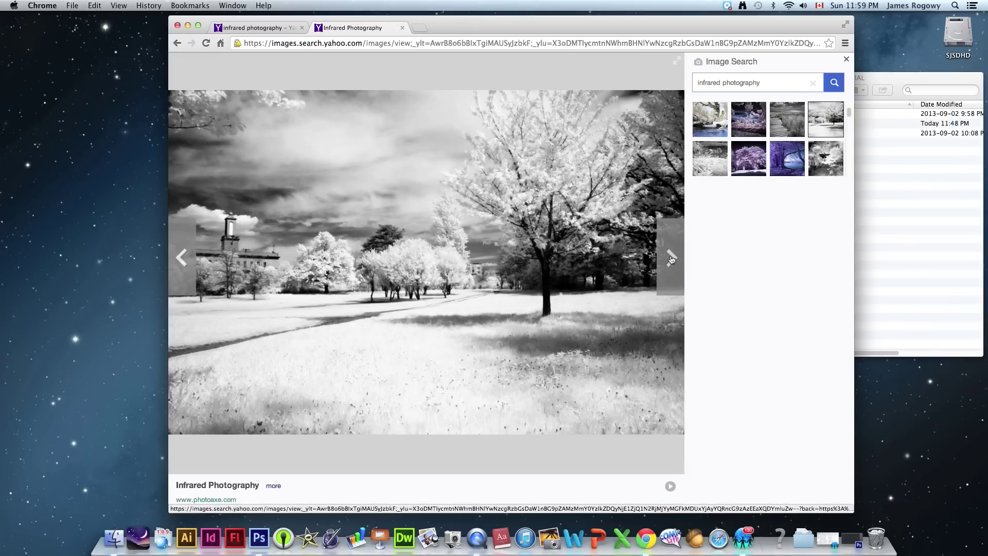
pyautogui.click(671, 258)
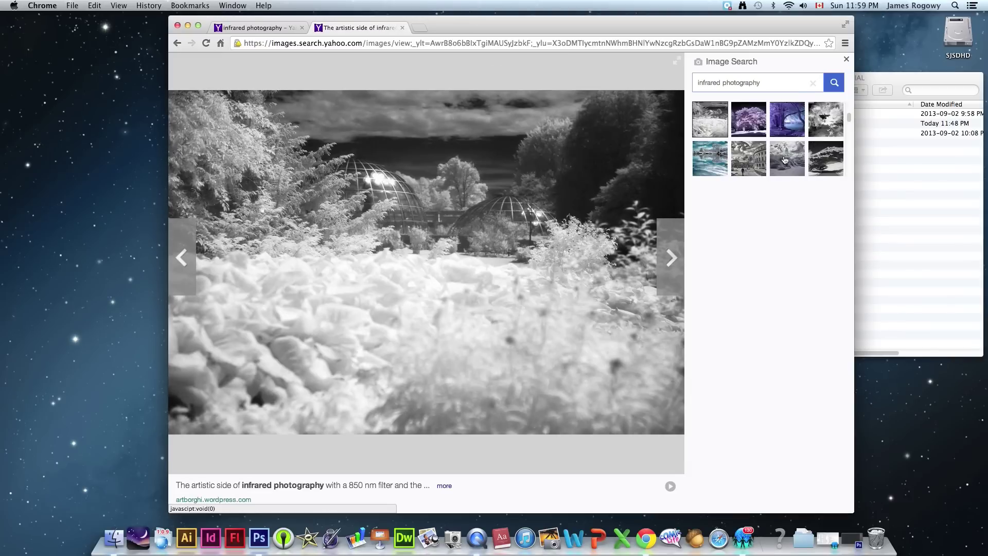
pyautogui.click(789, 128)
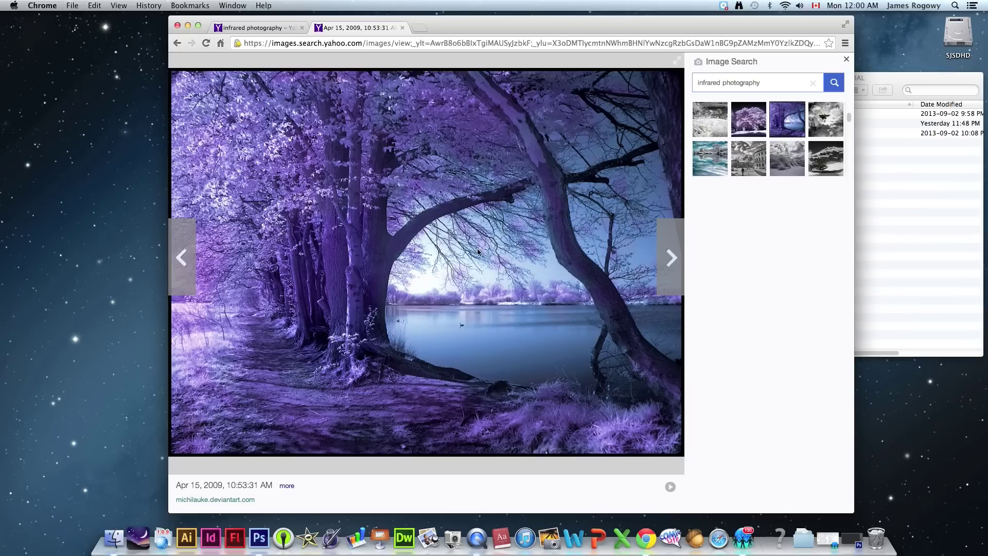
pyautogui.moveTo(560, 22); pyautogui.dragTo(464, 24)
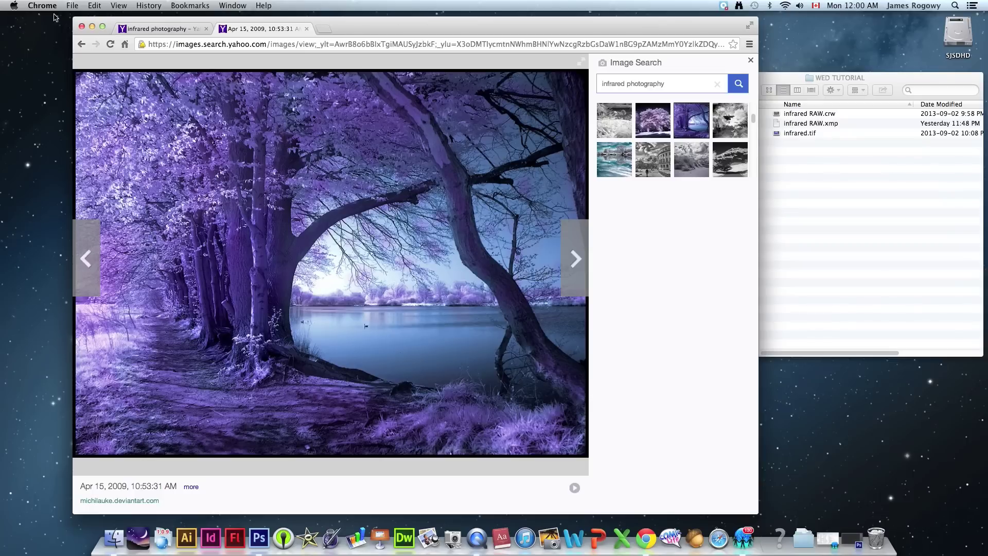
# Minimize Chrome and drag infrared RAW.crw onto Photoshop to open it in Camera Raw
pyautogui.click(92, 27)
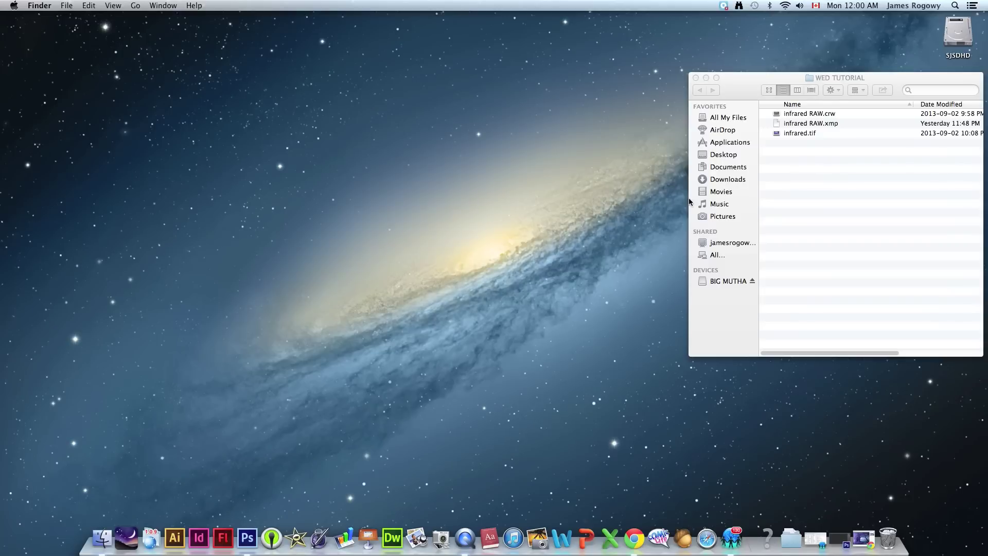
pyautogui.click(804, 115)
pyautogui.click(803, 115)
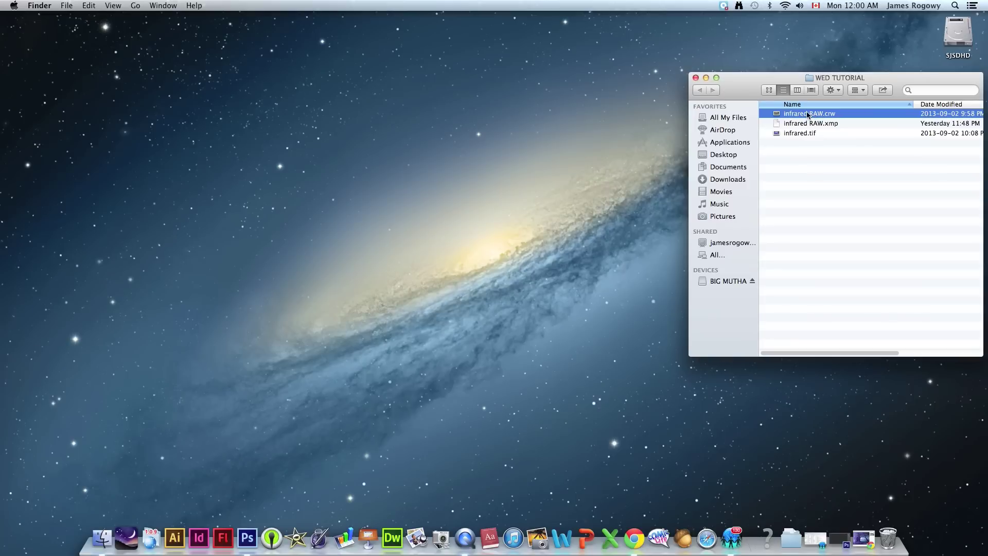
pyautogui.moveTo(808, 116); pyautogui.dragTo(252, 541)
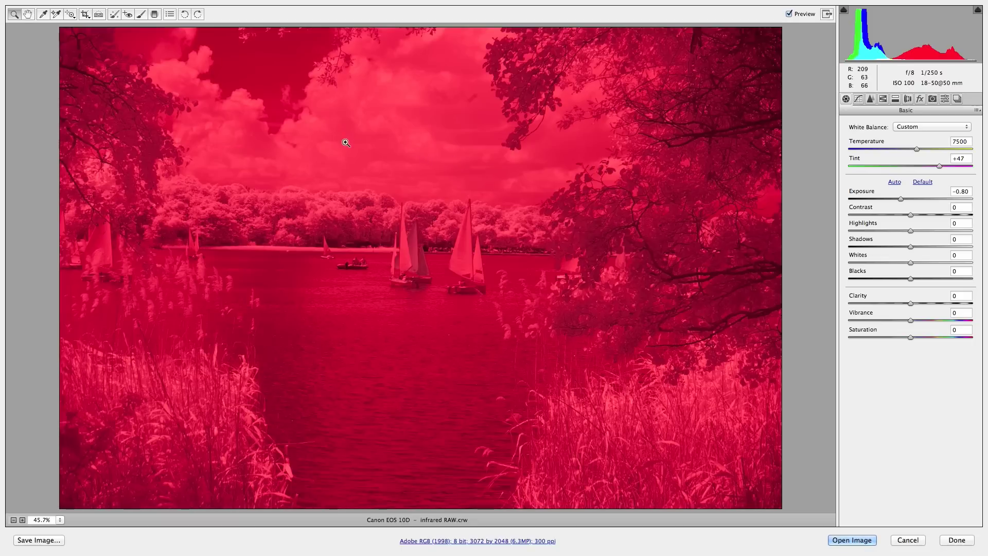
# Sample white balance from a neutral sky spot, giving Temperature 2000 and Tint −45
pyautogui.click(43, 15)
pyautogui.click(352, 117)
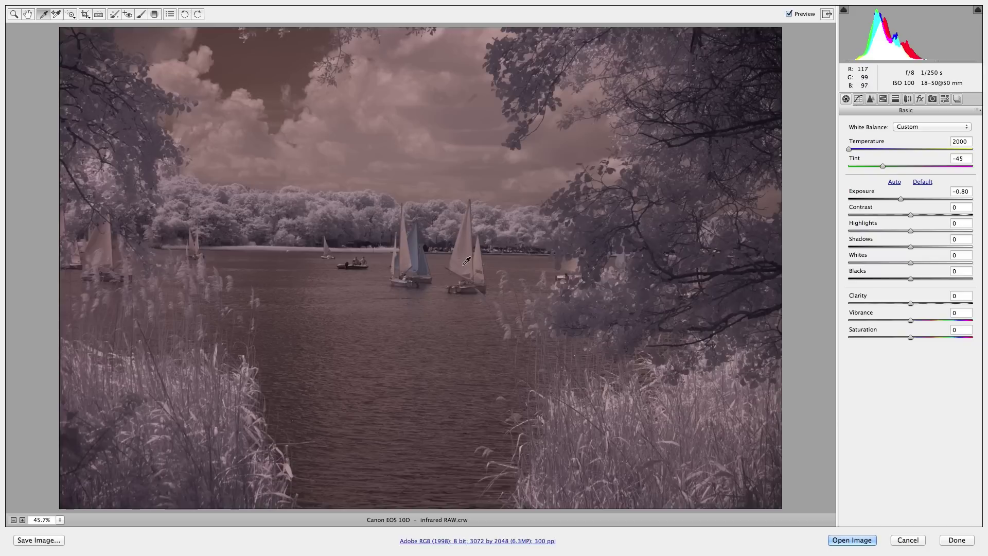
# Set Exposure +0.25, Highlights +15, Whites +12, Clarity +22, reset Shadows, deepen Blacks, add slight Saturation
pyautogui.click(902, 199)
pyautogui.moveTo(903, 201); pyautogui.dragTo(913, 246)
pyautogui.click(907, 246)
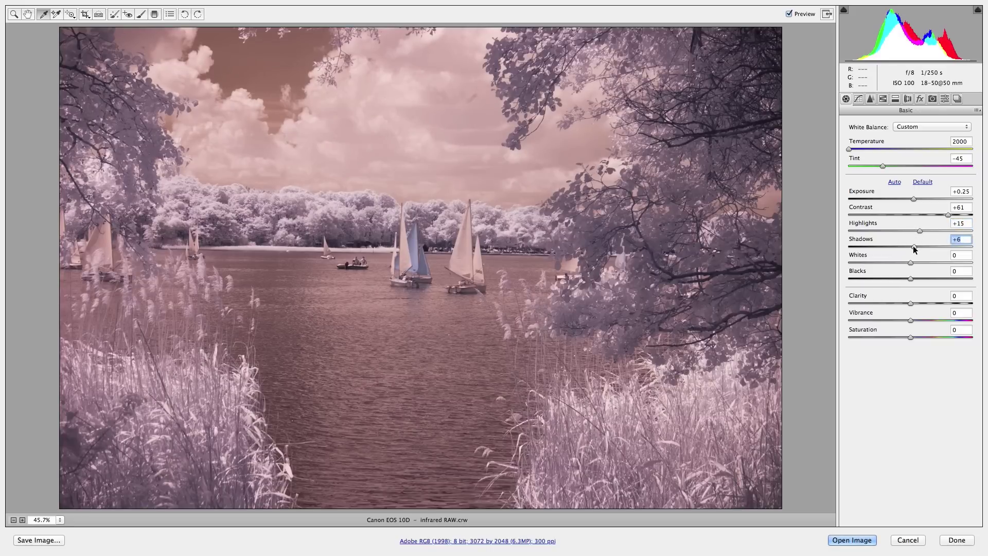
pyautogui.click(907, 264)
pyautogui.moveTo(899, 264)
pyautogui.mouseDown()
pyautogui.moveTo(917, 264)
pyautogui.moveTo(893, 277)
pyautogui.mouseUp()
pyautogui.click(908, 278)
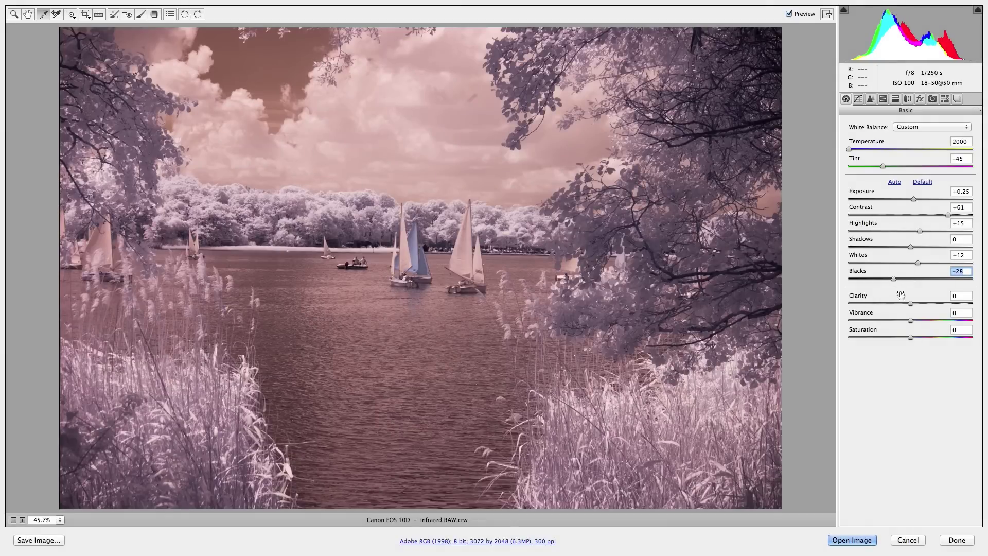
pyautogui.moveTo(911, 304)
pyautogui.mouseDown()
pyautogui.moveTo(941, 301)
pyautogui.moveTo(895, 304)
pyautogui.moveTo(927, 300)
pyautogui.mouseUp()
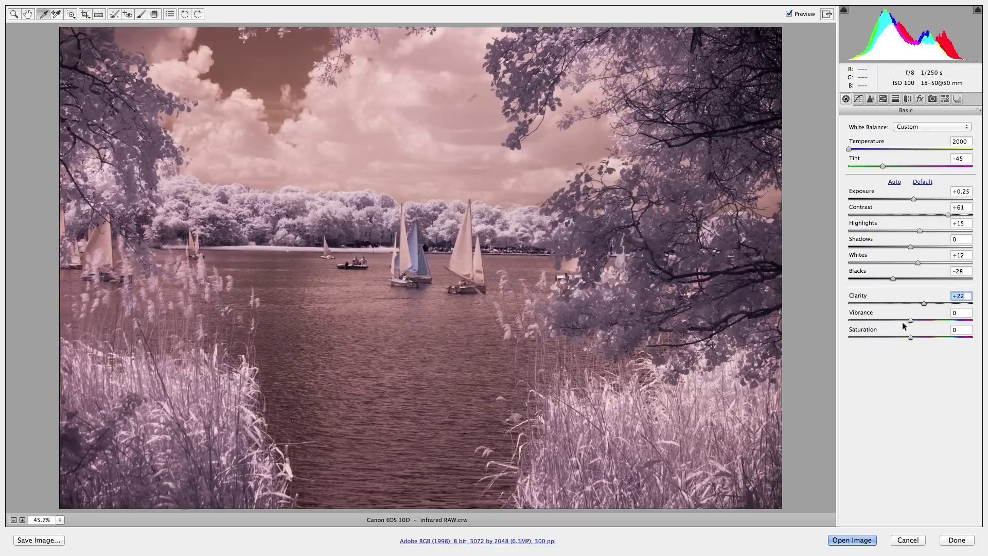
pyautogui.moveTo(911, 337); pyautogui.dragTo(912, 337)
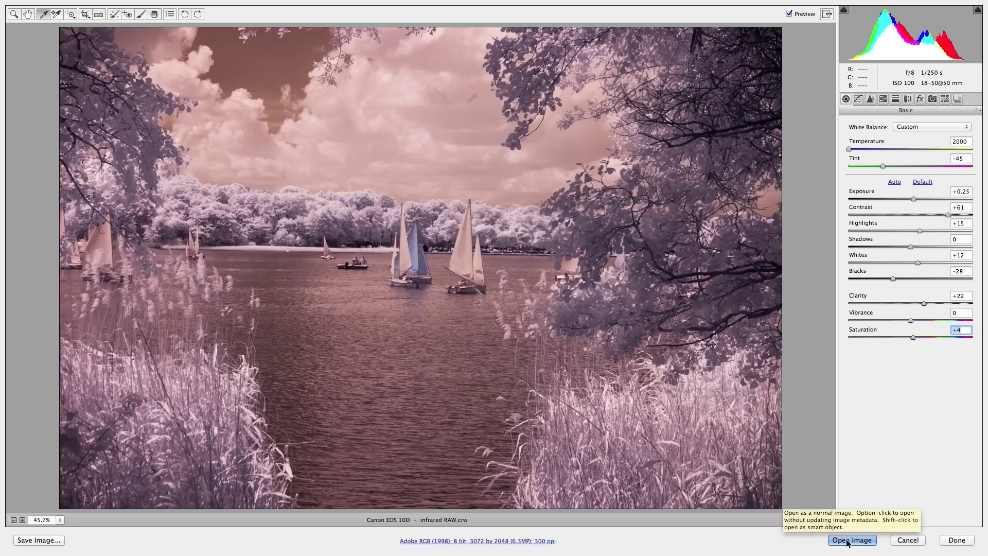
# Try lens profile corrections, leave them off, and open the image in Photoshop
pyautogui.click(907, 99)
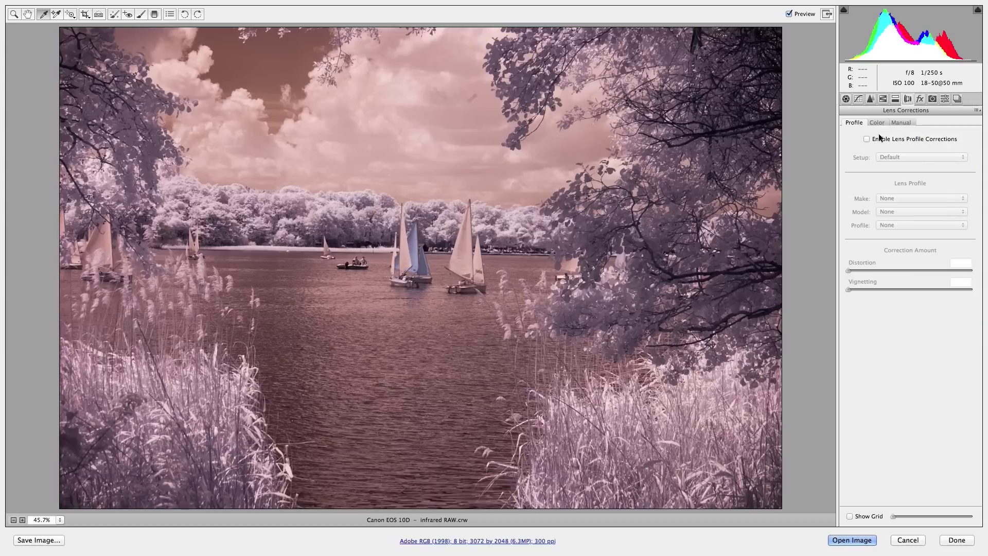
pyautogui.click(867, 140)
pyautogui.click(867, 139)
pyautogui.click(853, 539)
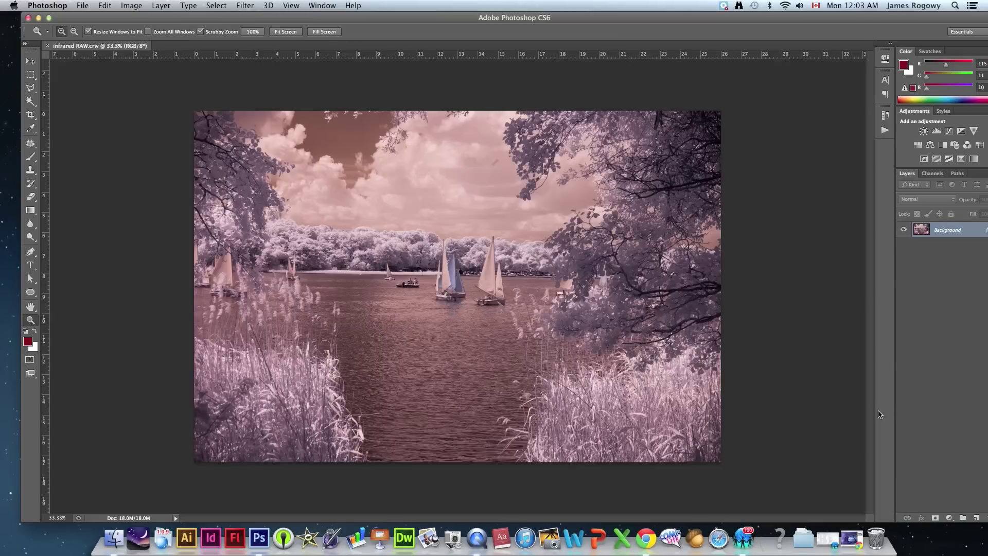
# Zoom into the opened photo and bring back the purple infrared reference in Chrome
pyautogui.scroll(3, 879, 414)
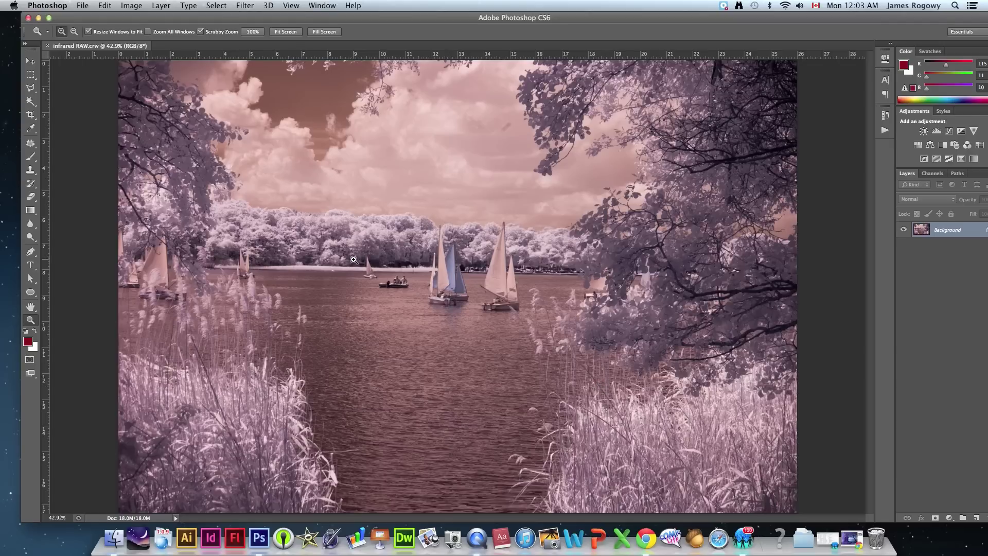
pyautogui.click(852, 537)
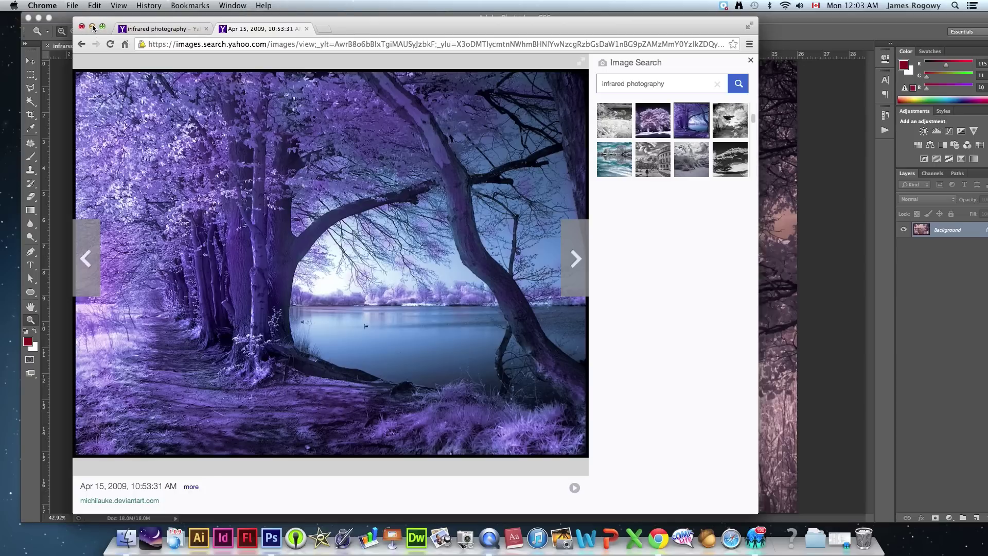
# Hide Chrome, view the Red, Green and Blue channels singly, then restore RGB and show Layers
pyautogui.click(59, 22)
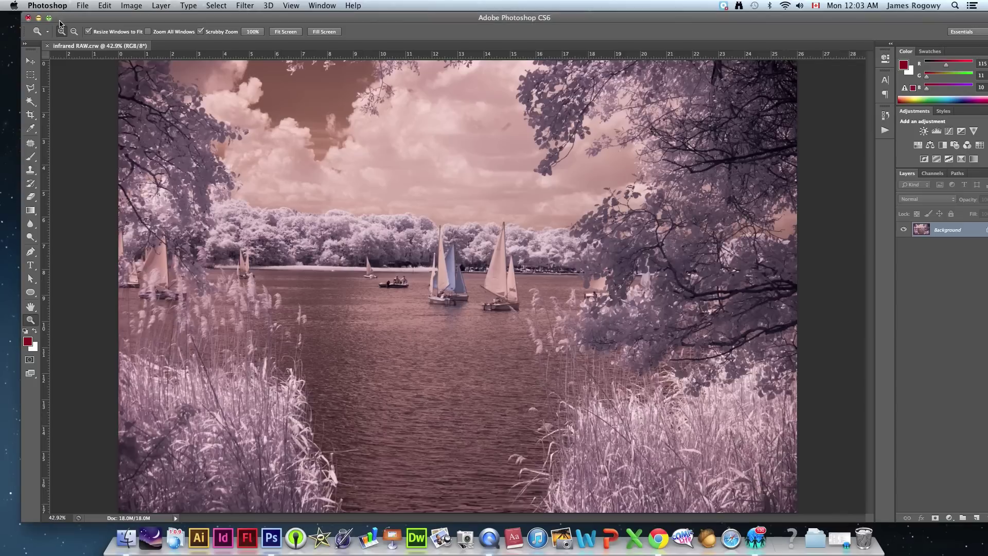
pyautogui.click(926, 174)
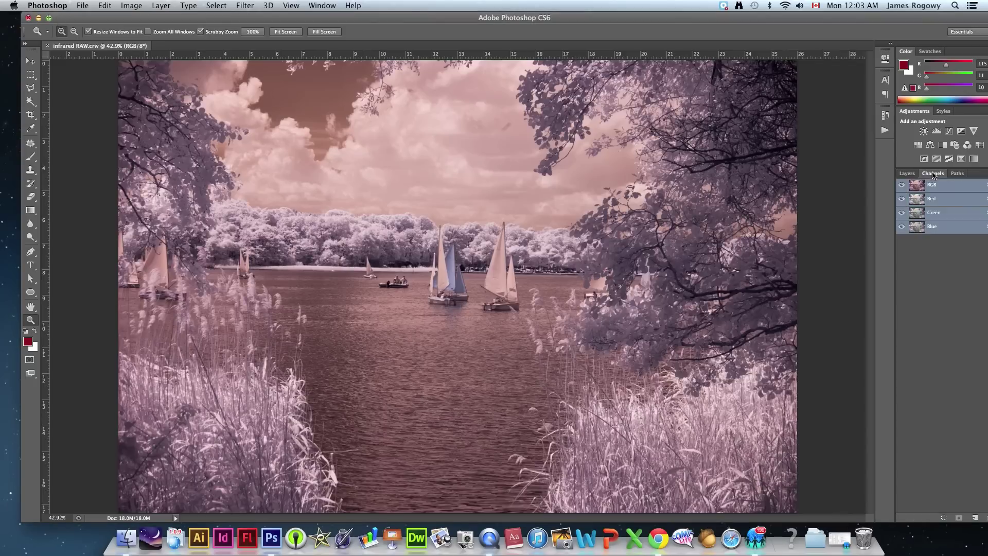
pyautogui.moveTo(637, 22); pyautogui.dragTo(610, 23)
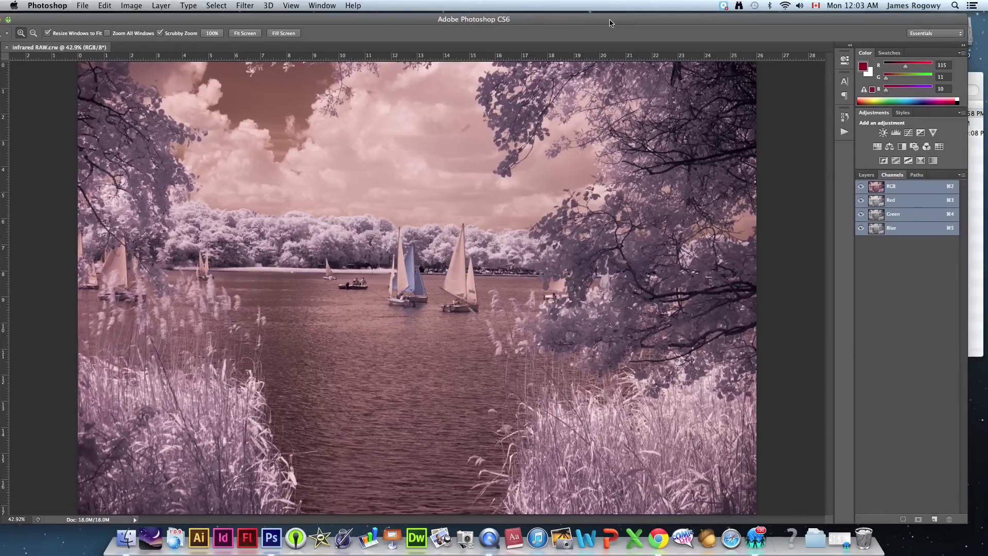
pyautogui.click(912, 204)
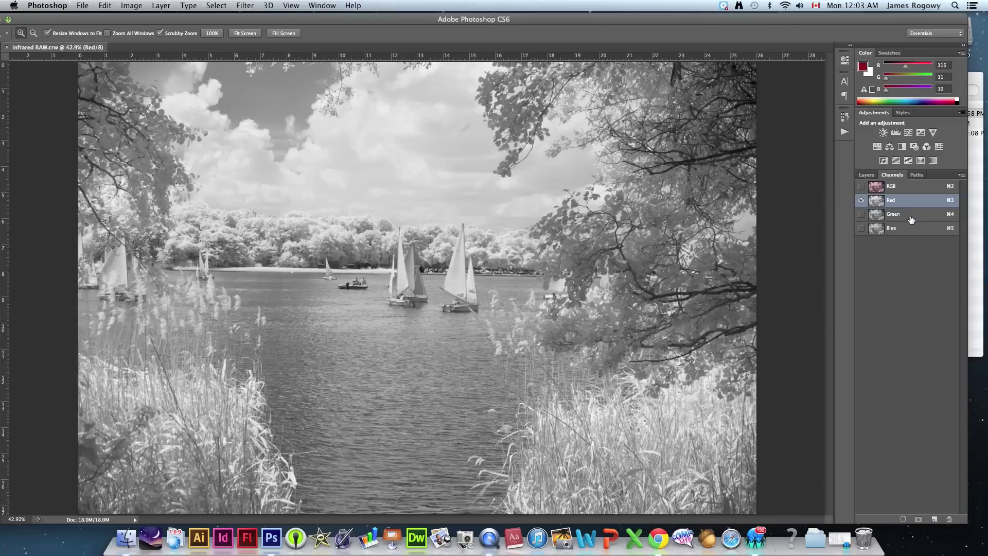
pyautogui.click(909, 217)
pyautogui.click(909, 232)
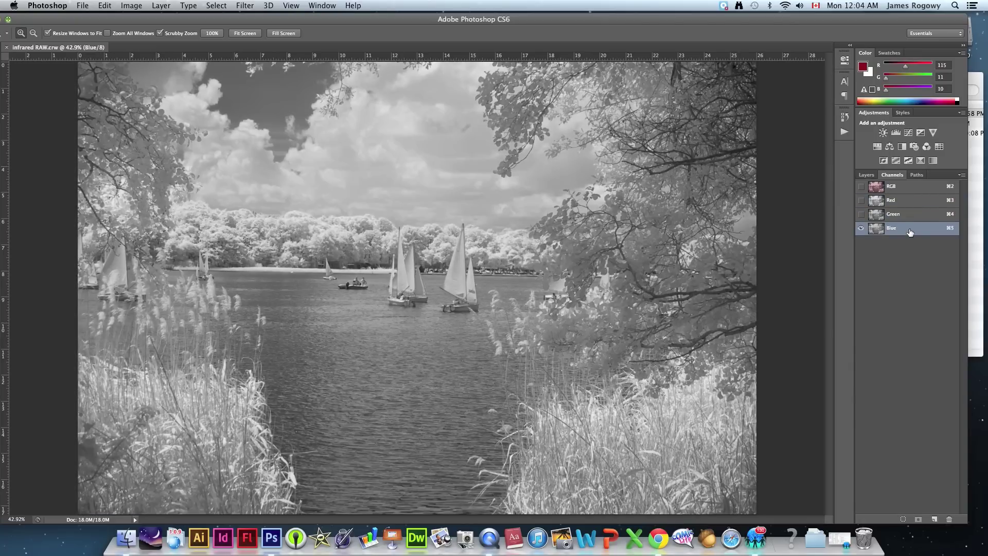
pyautogui.click(905, 205)
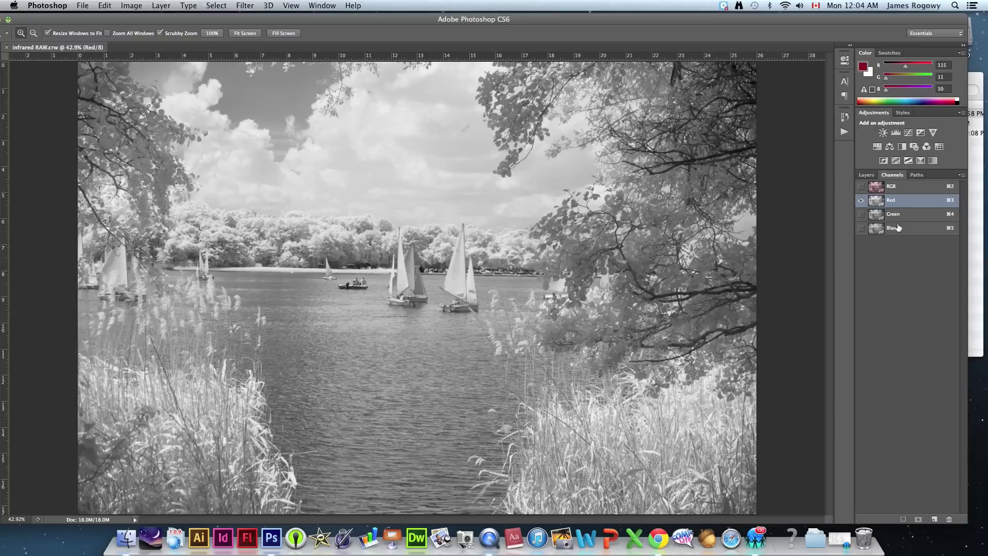
pyautogui.click(902, 189)
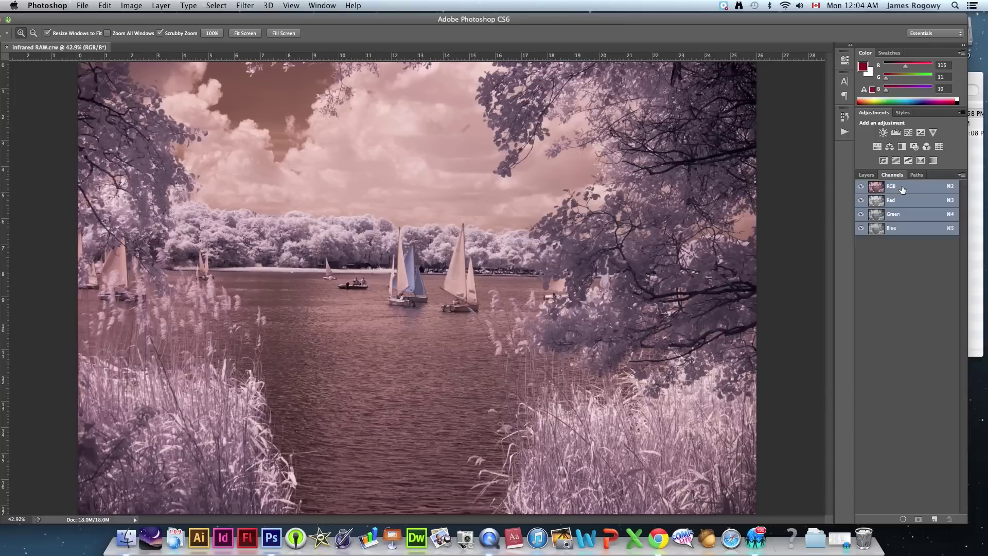
pyautogui.click(868, 175)
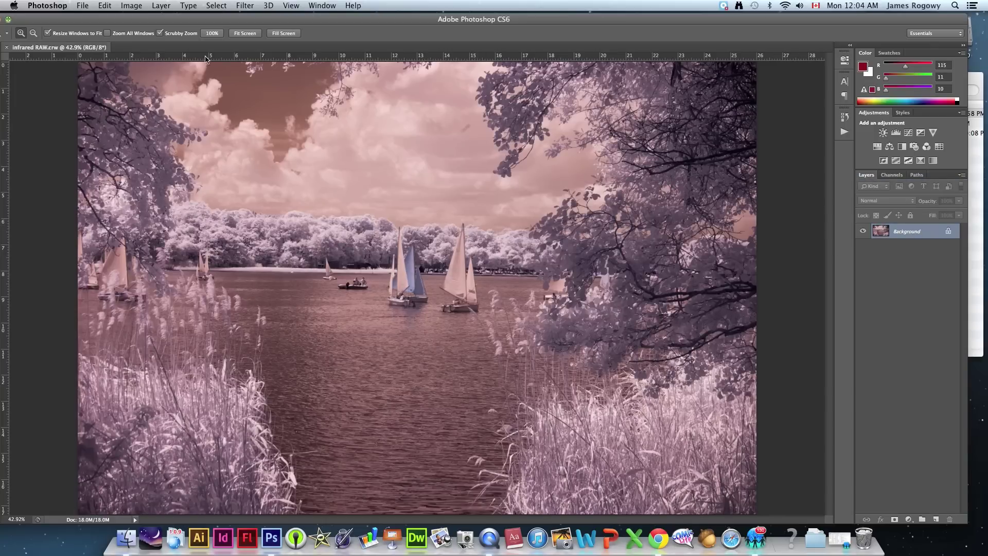
# Apply Channel Mixer: Red output Red −1, Blue +101; Blue output Red +66
pyautogui.click(128, 5)
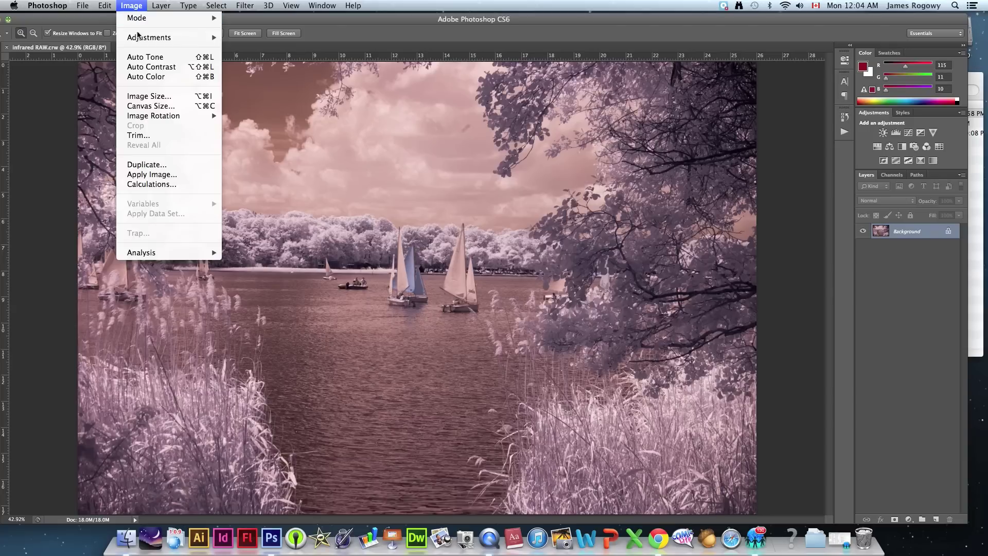
pyautogui.moveTo(138, 38)
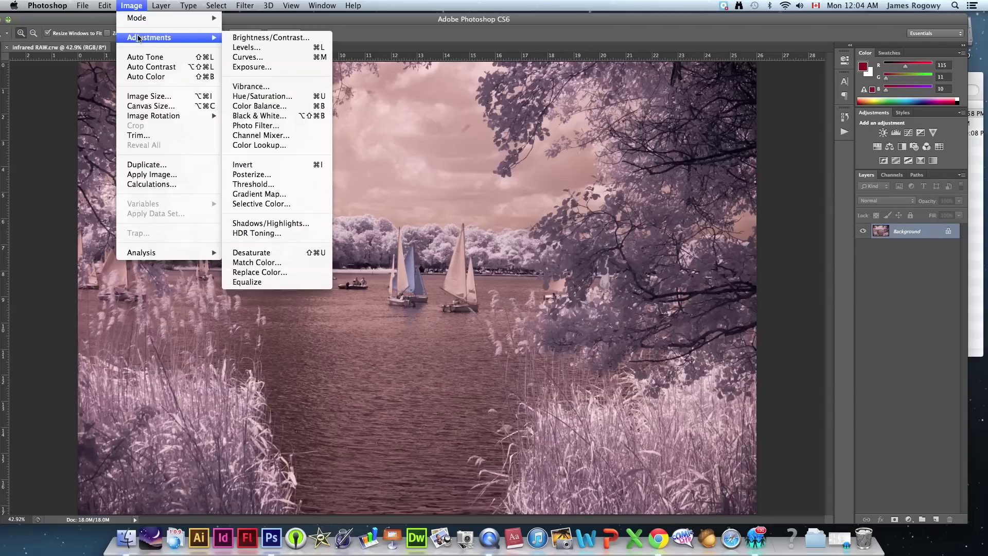
pyautogui.click(256, 138)
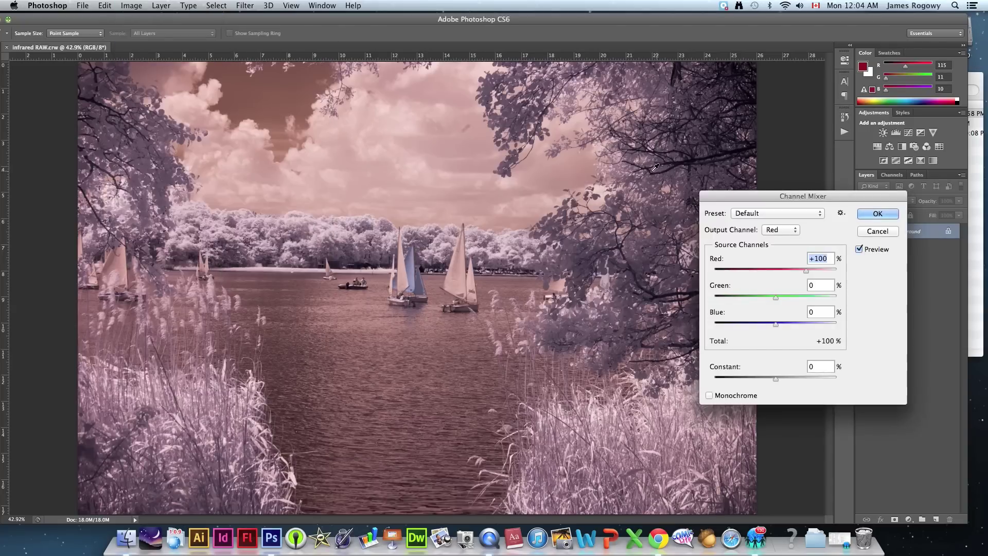
pyautogui.moveTo(741, 198); pyautogui.dragTo(783, 136)
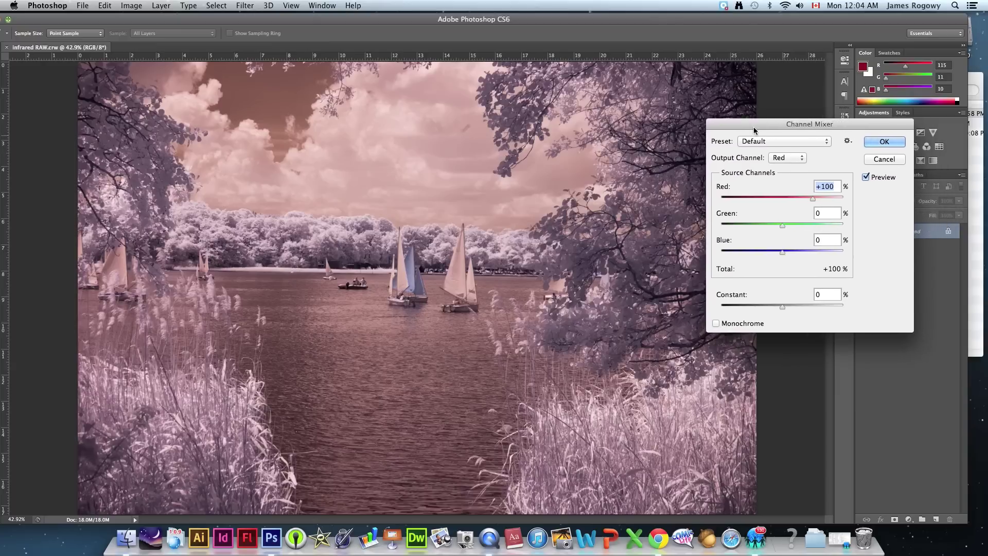
pyautogui.moveTo(753, 127); pyautogui.dragTo(736, 118)
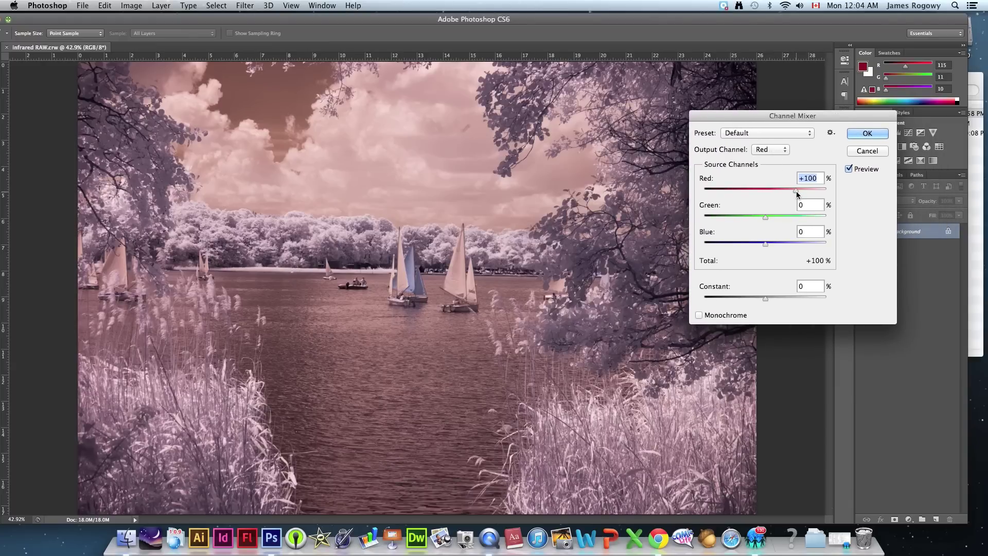
pyautogui.moveTo(796, 193); pyautogui.dragTo(765, 195)
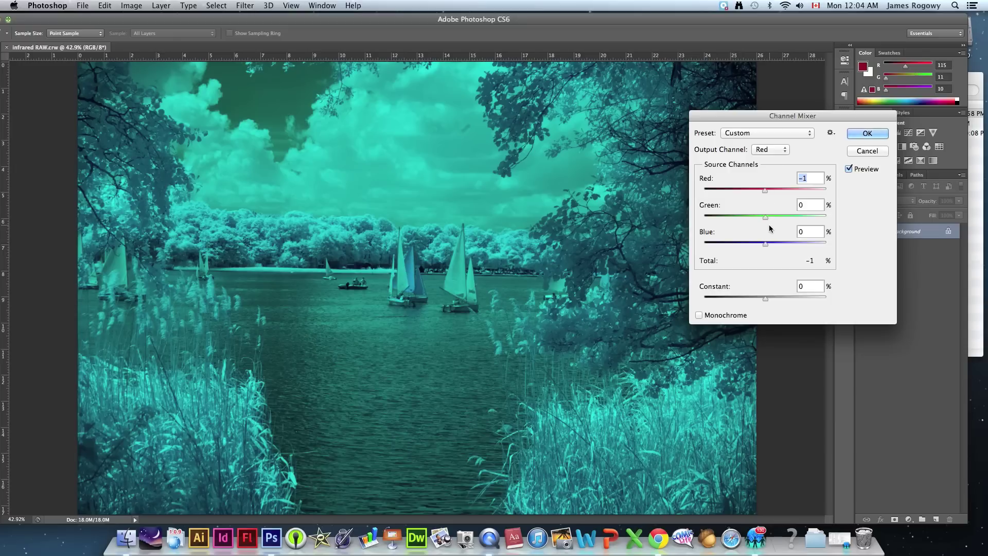
pyautogui.moveTo(766, 244); pyautogui.dragTo(795, 243)
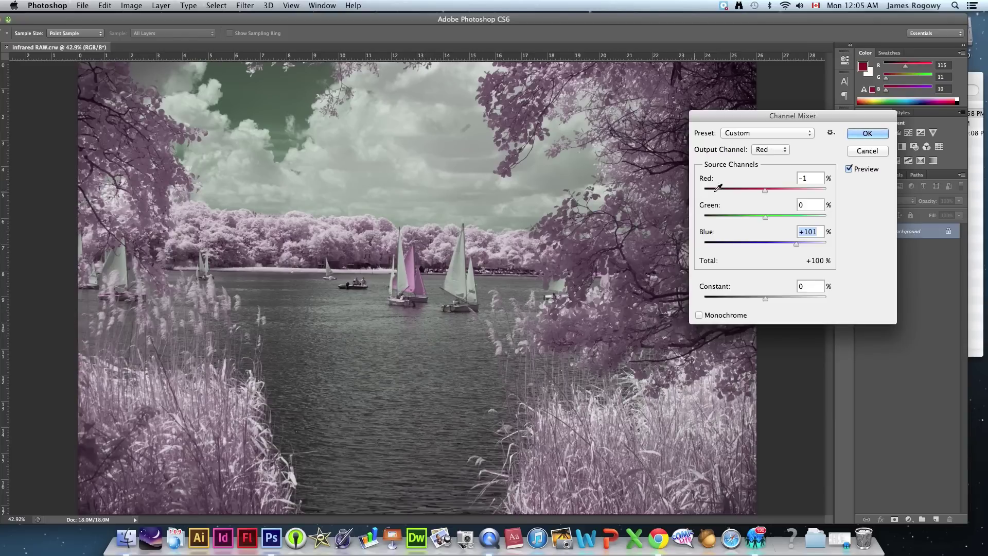
pyautogui.click(763, 151)
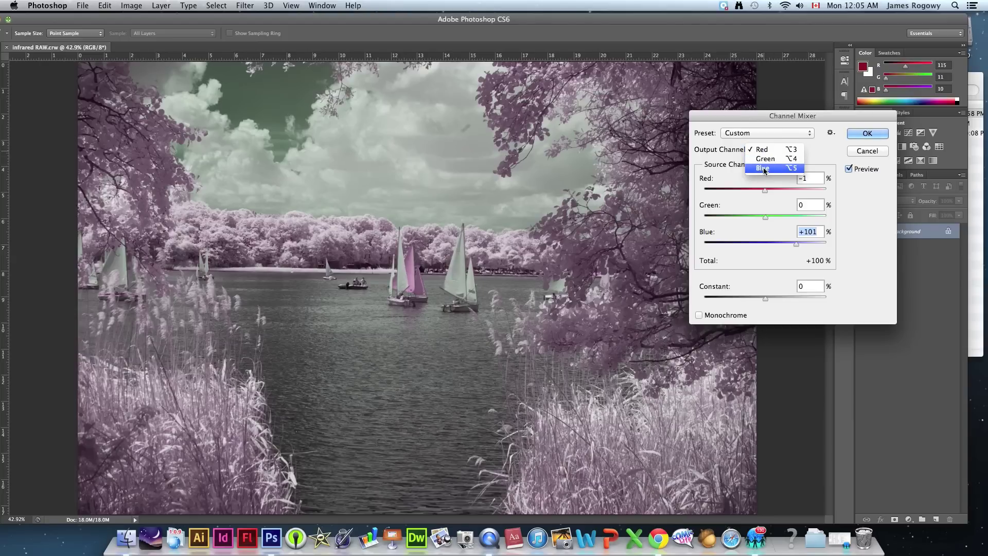
pyautogui.click(763, 169)
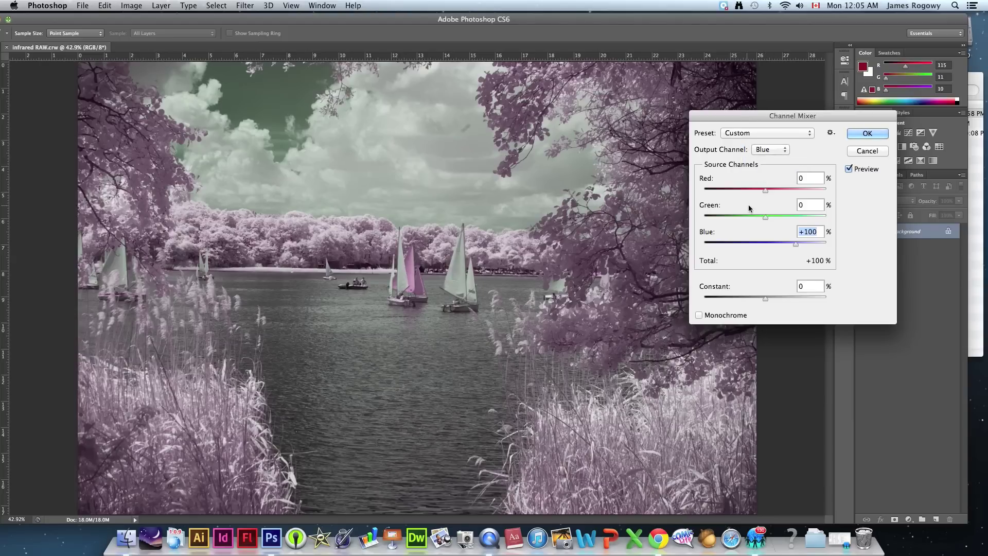
pyautogui.moveTo(767, 189); pyautogui.dragTo(796, 193)
pyautogui.click(858, 135)
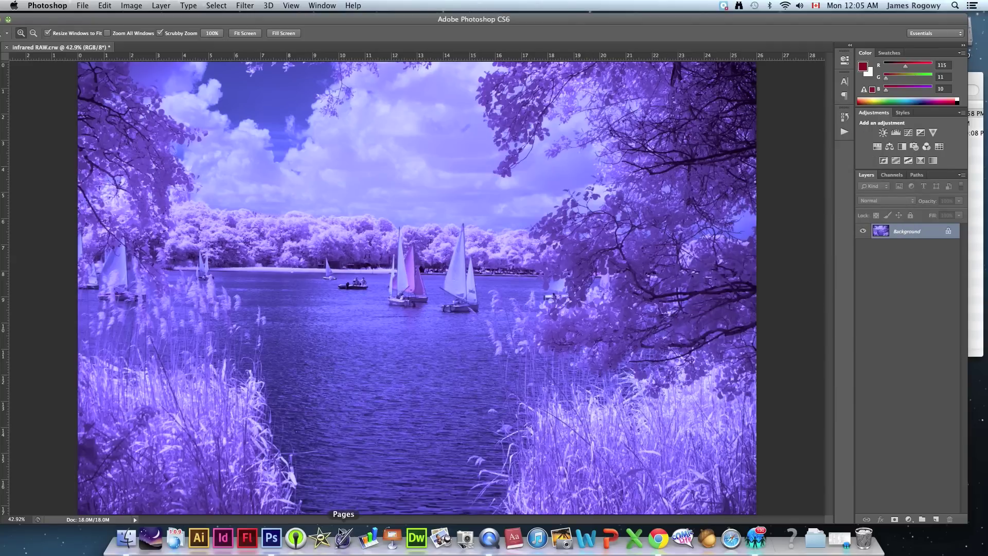
# Compare the result against the browser's infrared reference photos, then return to the document
pyautogui.click(658, 547)
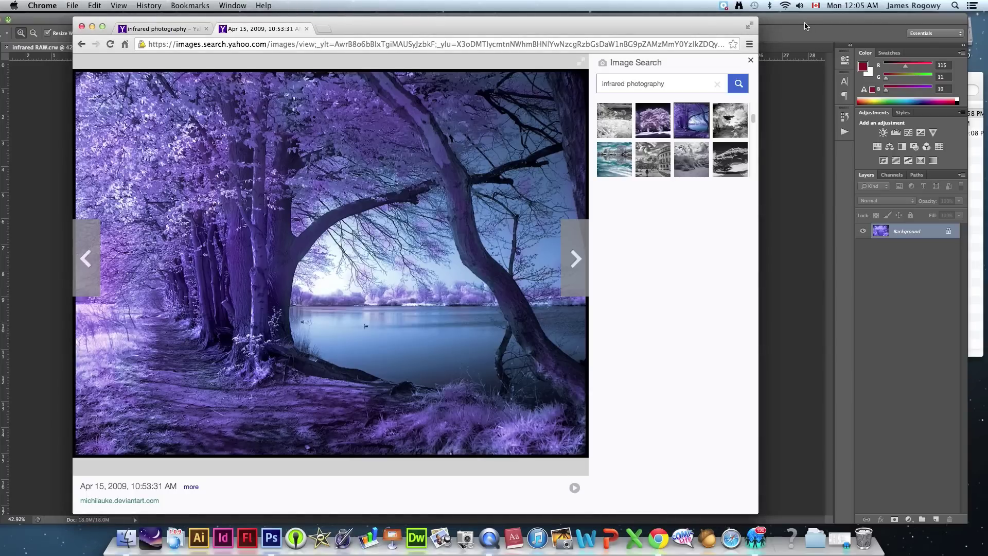
pyautogui.click(793, 113)
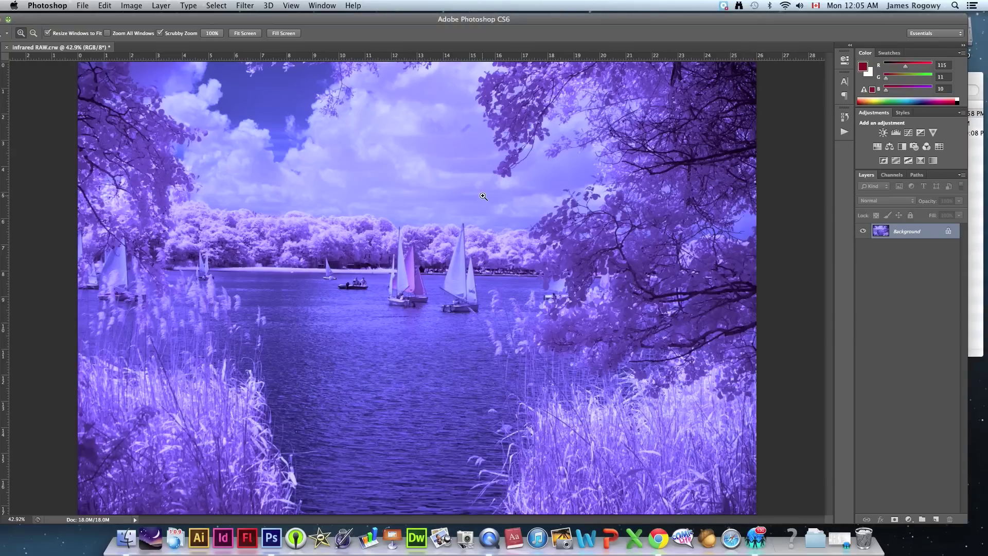
pyautogui.click(132, 6)
# Raise the photo's contrast to 34 with Brightness/Contrast
pyautogui.moveTo(146, 37)
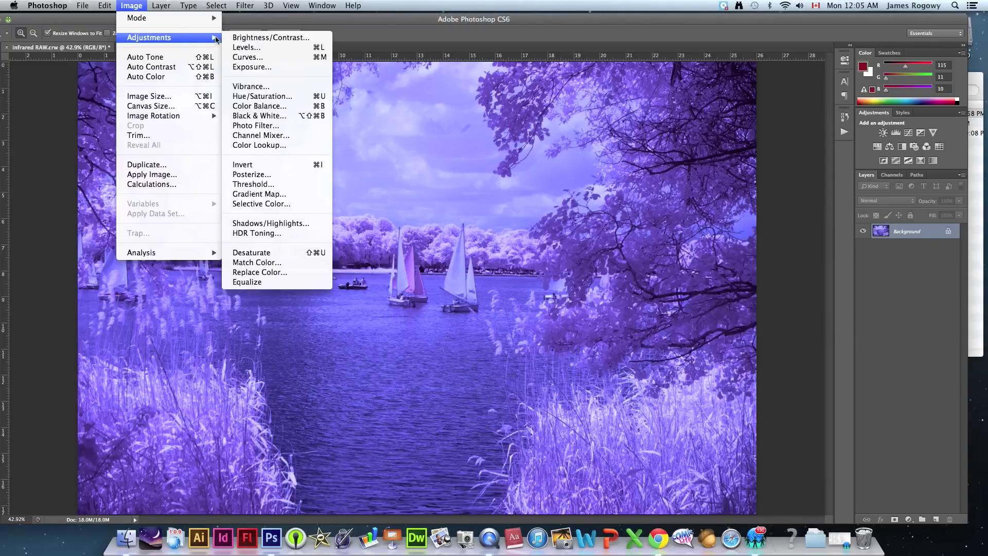
pyautogui.click(260, 39)
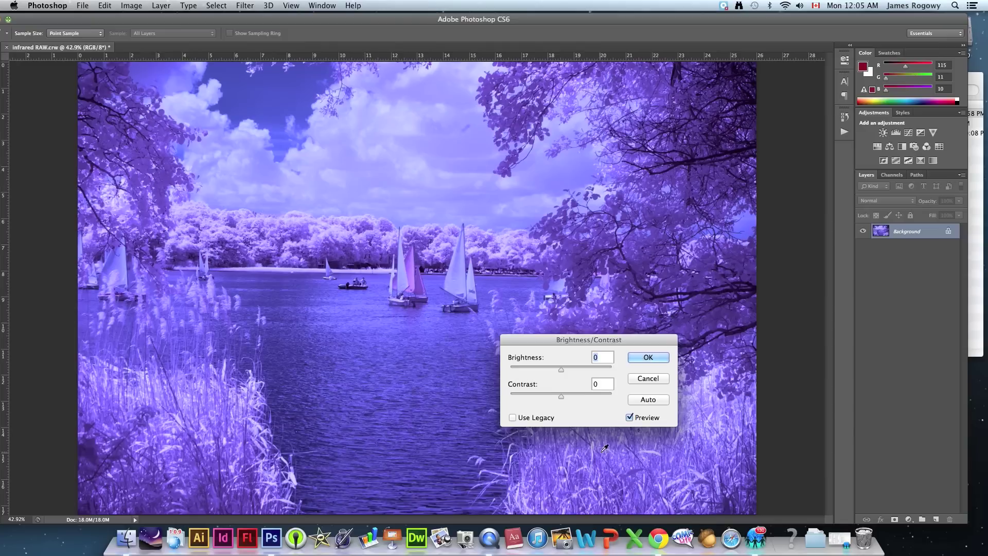
pyautogui.moveTo(563, 395); pyautogui.dragTo(560, 371)
pyautogui.click(644, 359)
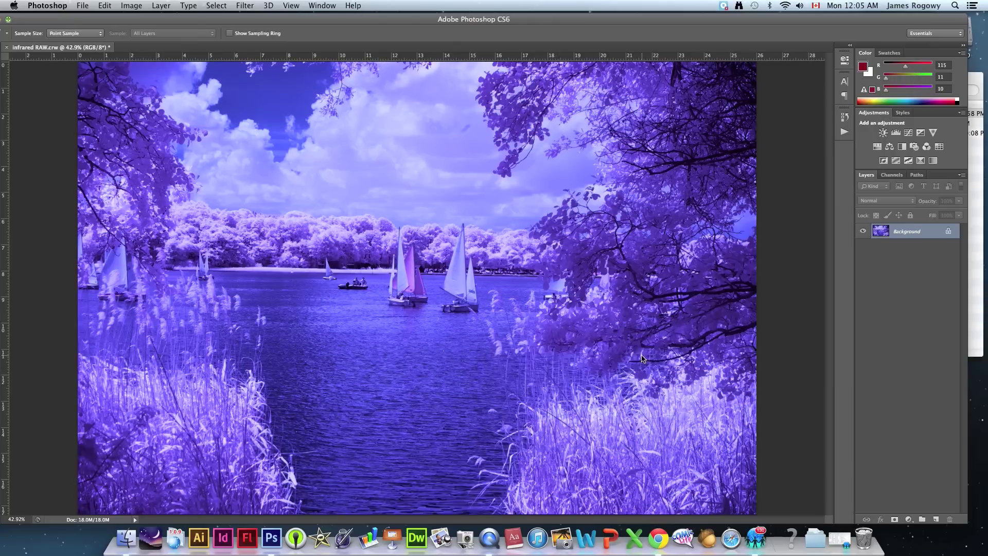
pyautogui.press('z')
# Lower Saturation slightly, to about −6, with Hue/Saturation
pyautogui.click(131, 6)
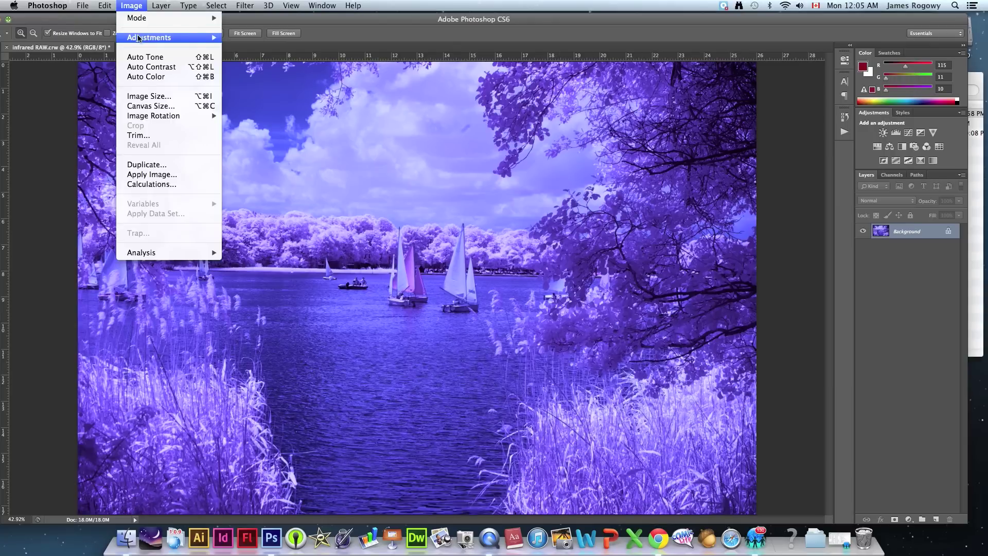
pyautogui.moveTo(154, 37)
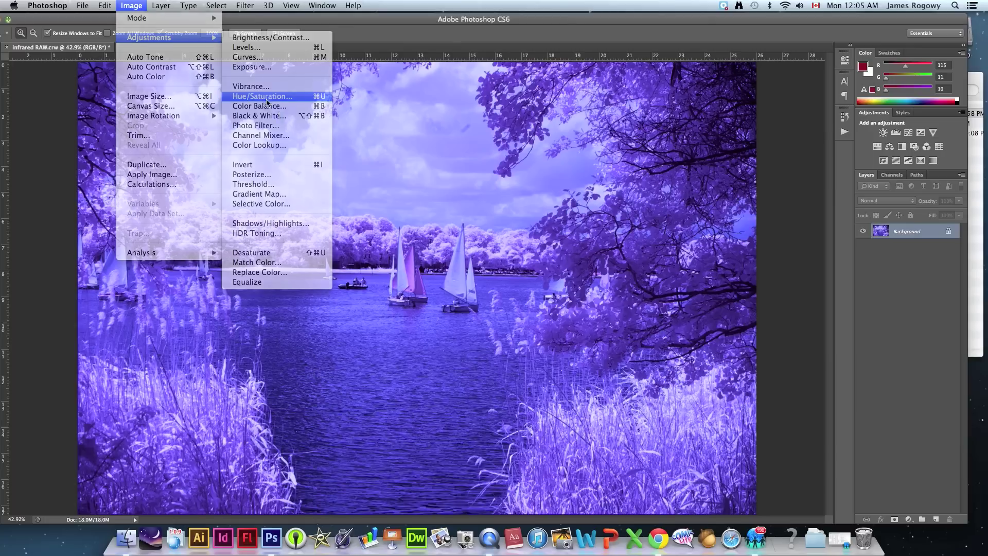
pyautogui.click(260, 97)
pyautogui.moveTo(119, 273); pyautogui.dragTo(117, 270)
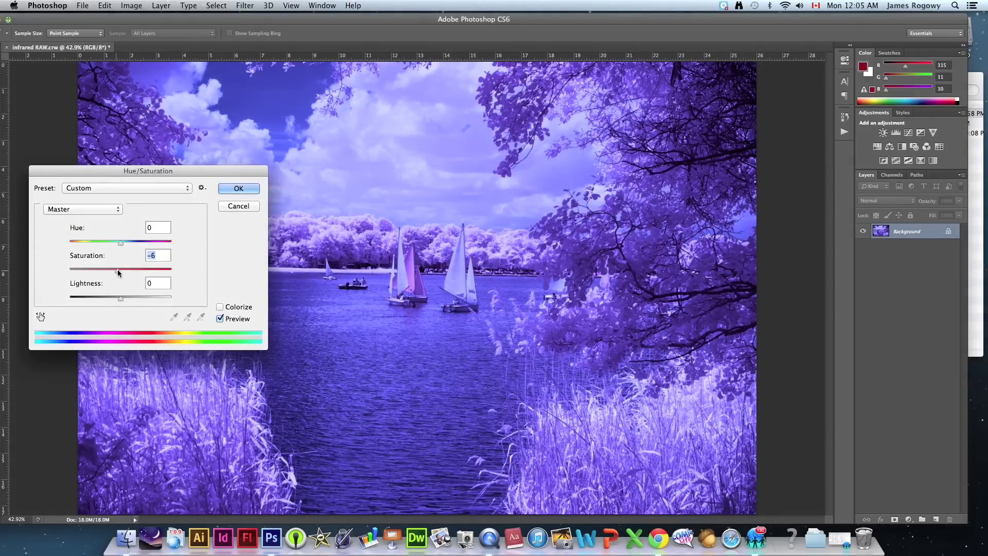
pyautogui.click(222, 190)
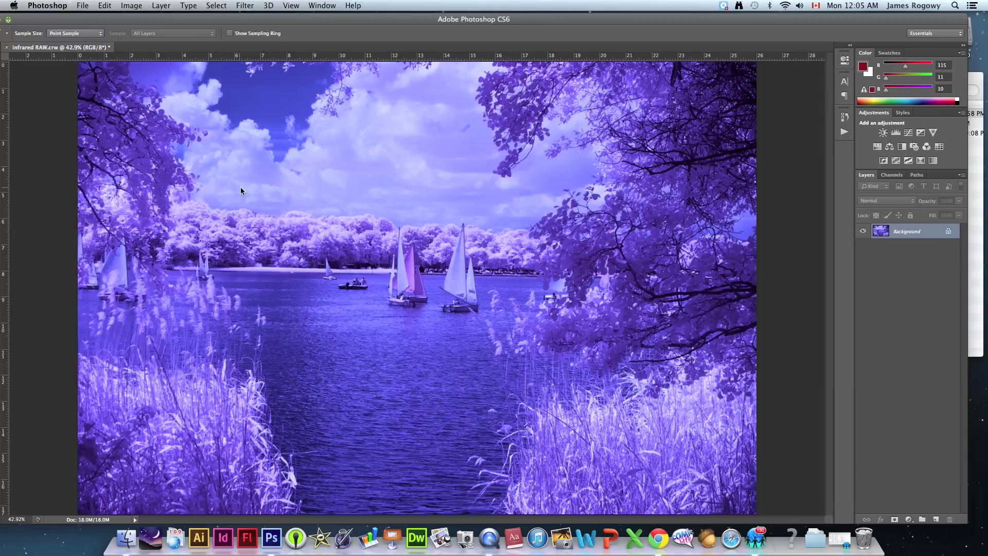
pyautogui.press('z')
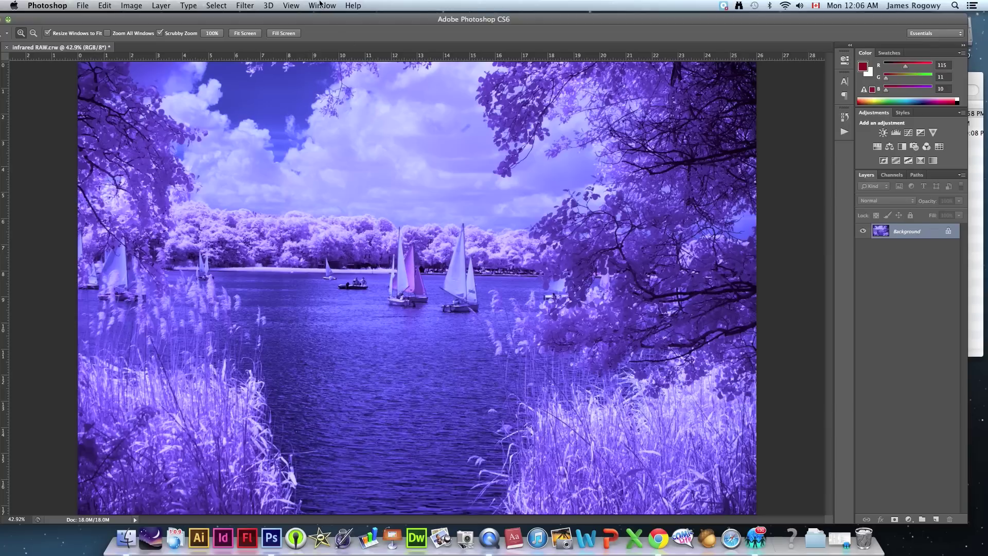
# Show the Actions panel and play 'general interest glow' from the gothic glow set
pyautogui.click(320, 5)
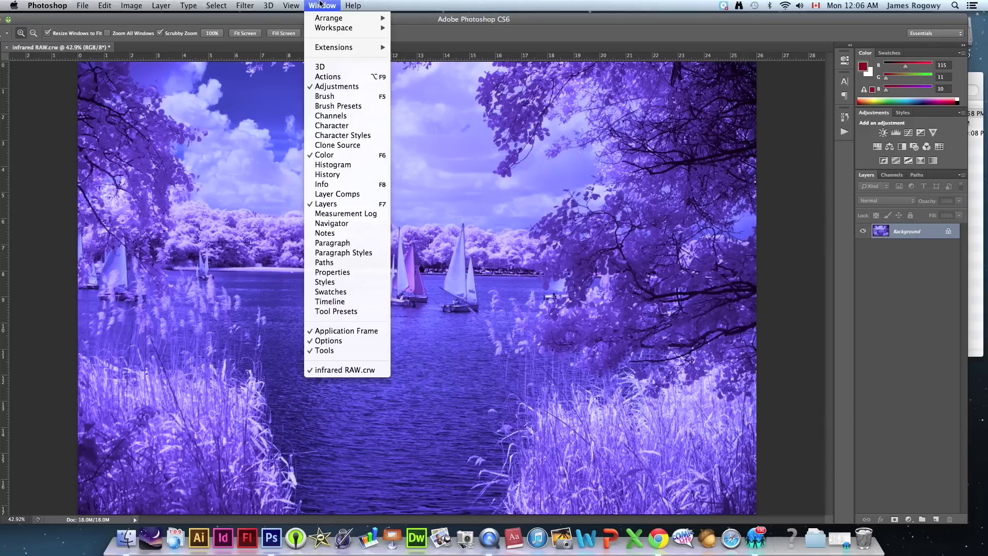
pyautogui.click(332, 77)
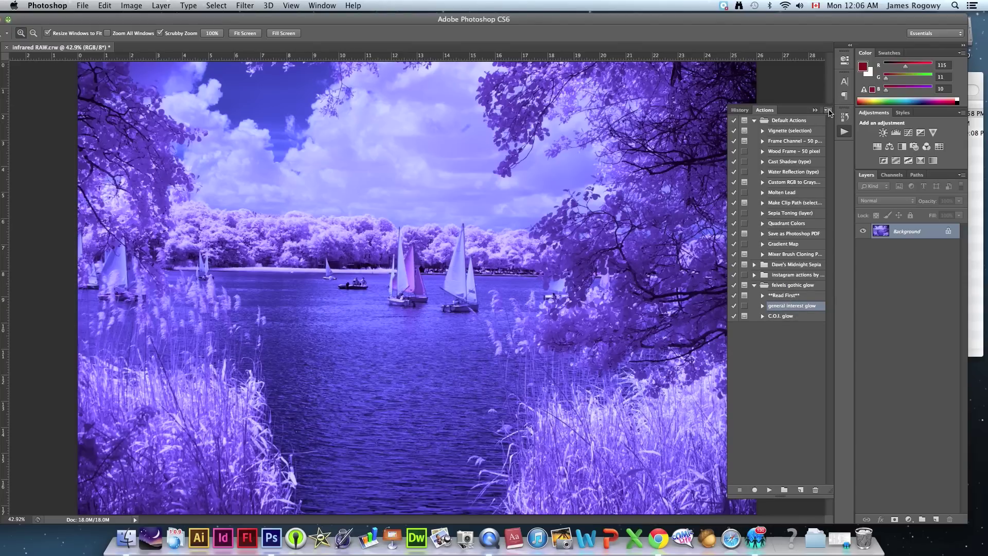
pyautogui.click(828, 111)
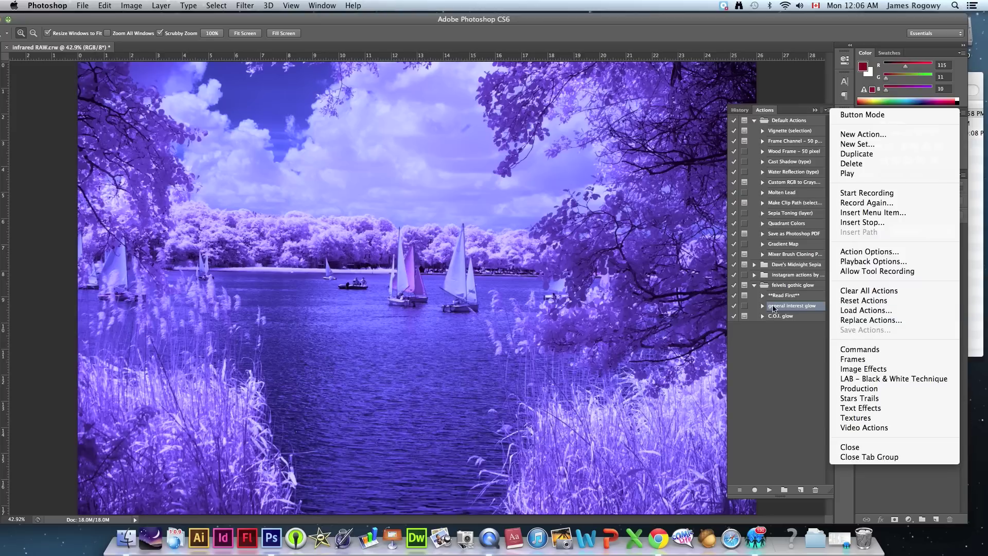
pyautogui.click(786, 344)
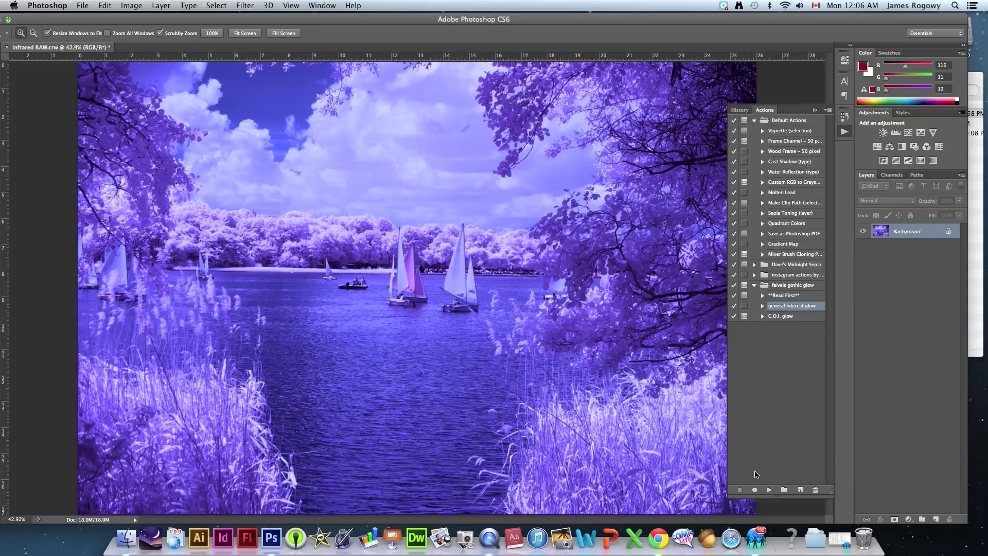
pyautogui.click(769, 490)
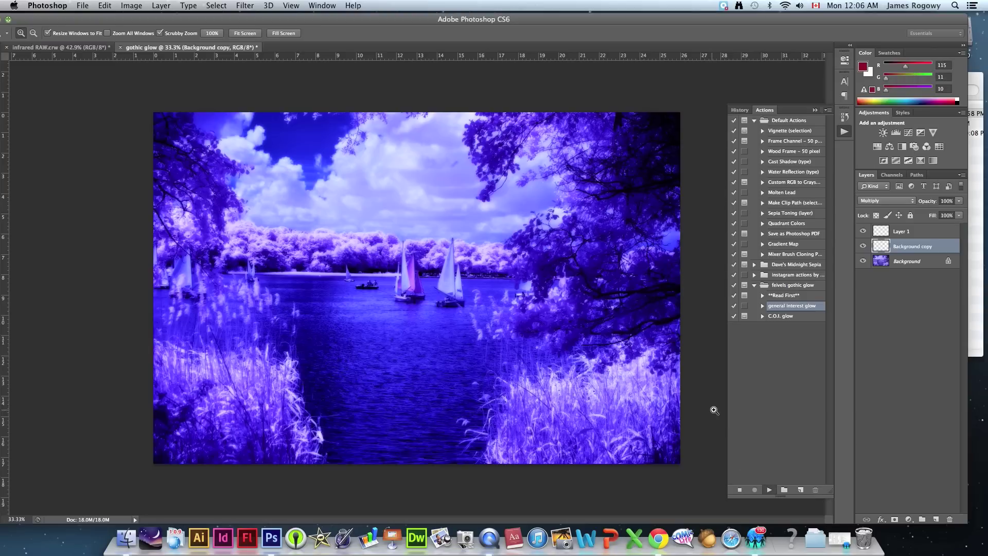
# Select all of the gothic glow image, copy it, and paste it into infrared RAW.crw as Layer 1
pyautogui.click(815, 110)
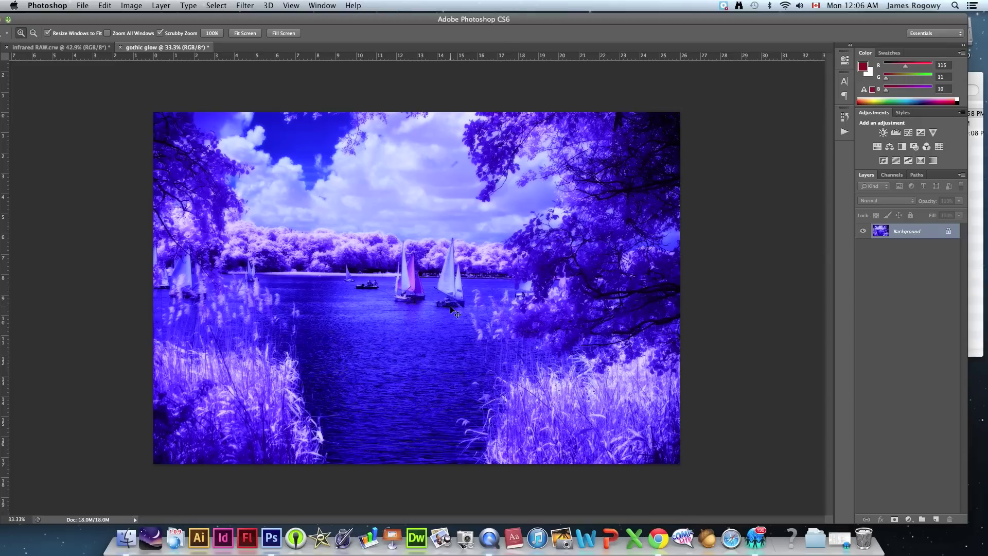
pyautogui.press('super+a')
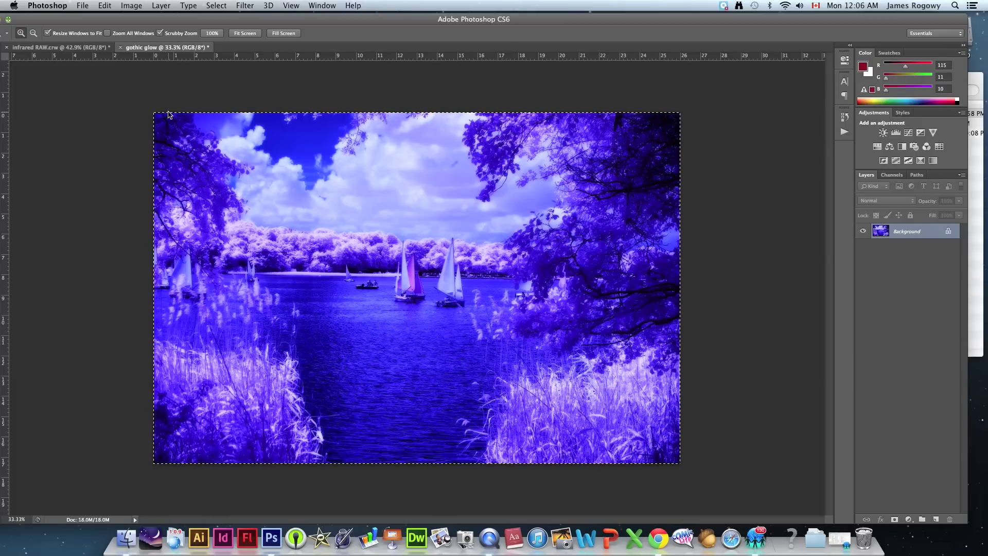
pyautogui.click(106, 6)
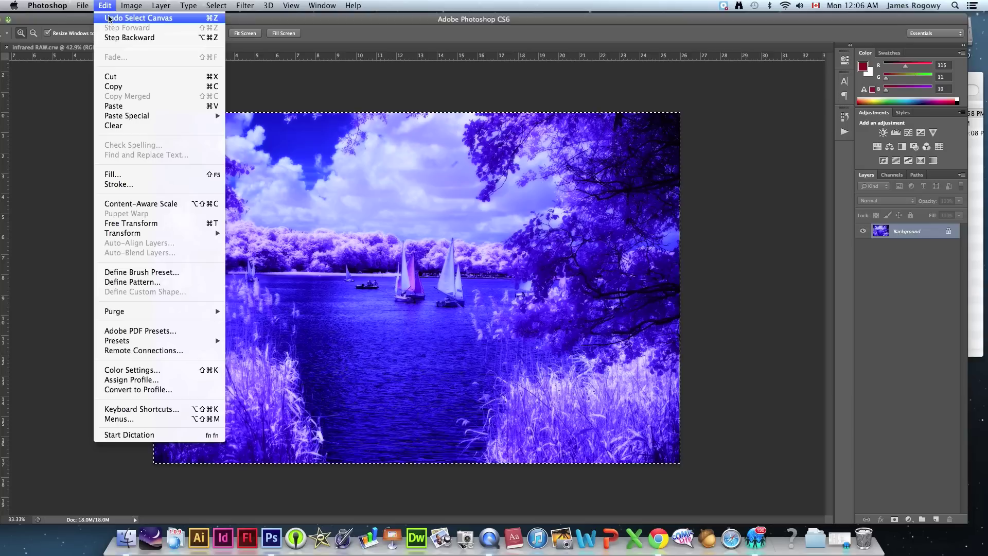
pyautogui.click(137, 91)
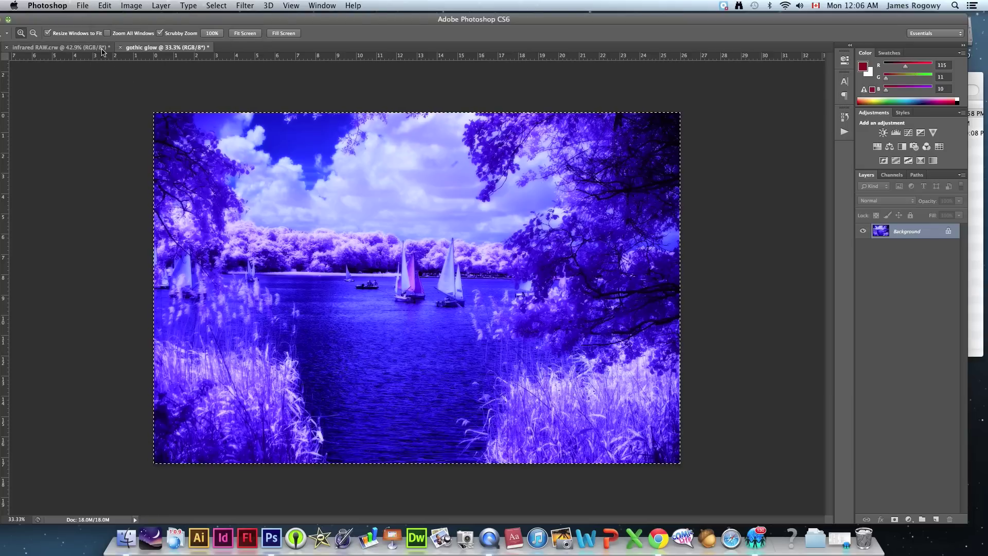
pyautogui.click(82, 47)
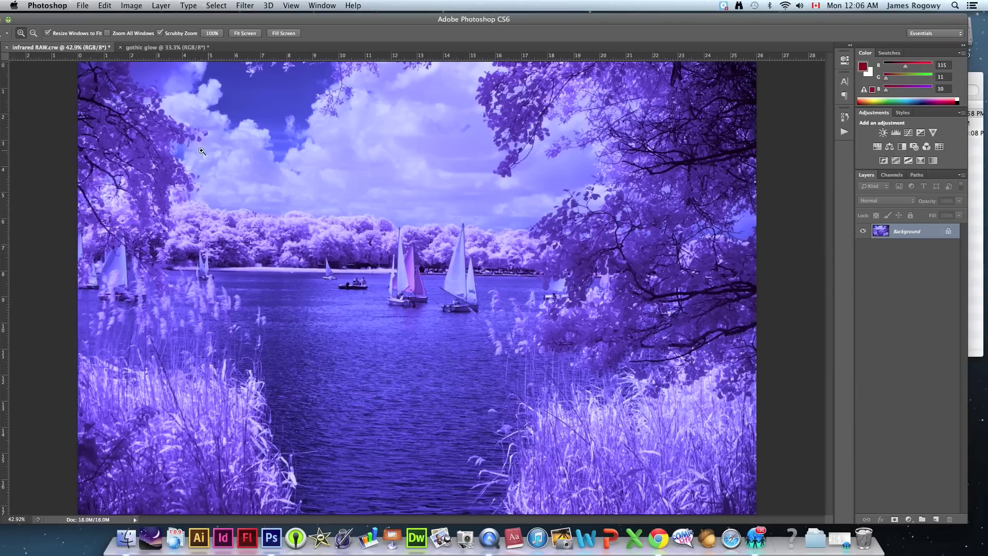
pyautogui.click(105, 6)
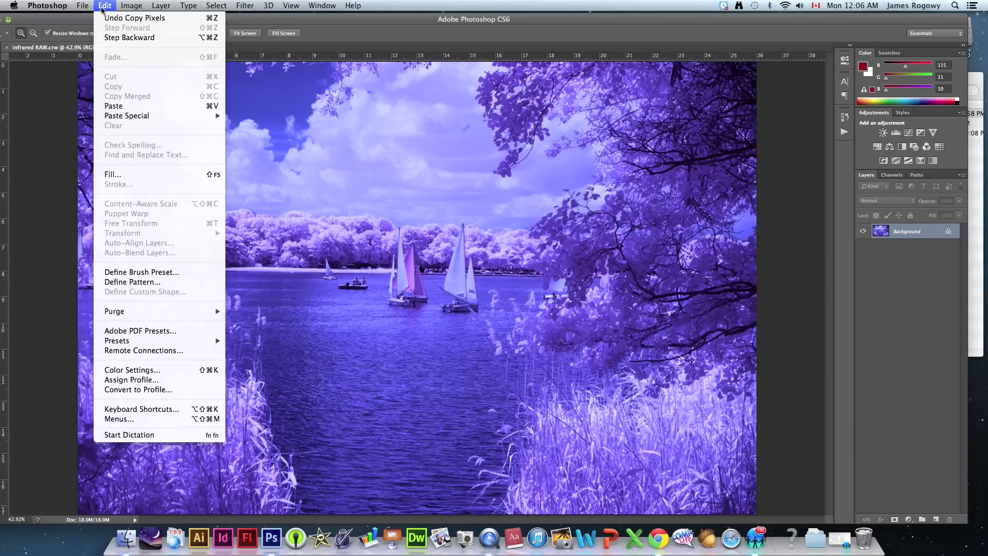
pyautogui.click(134, 107)
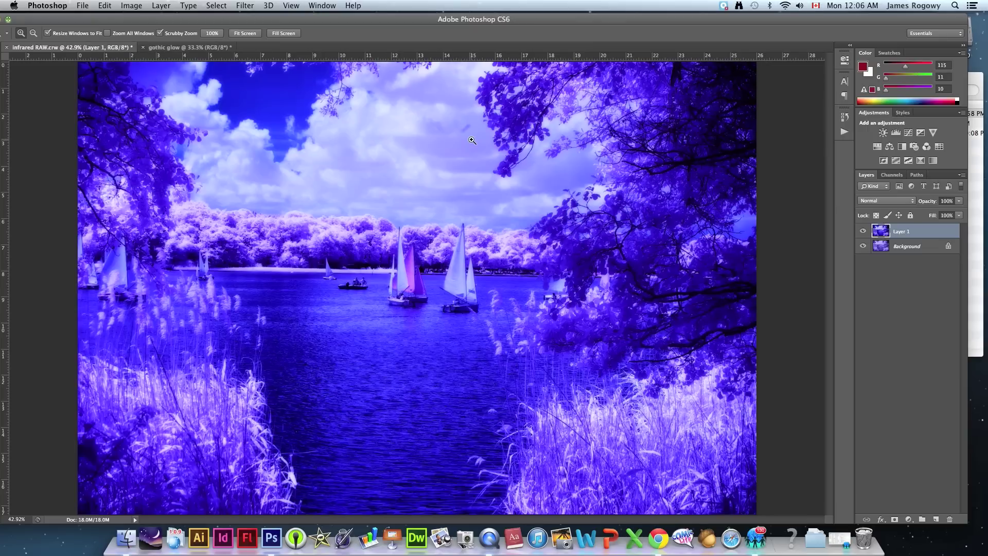
# Lower the pasted Layer 1's opacity to 54%
pyautogui.click(960, 202)
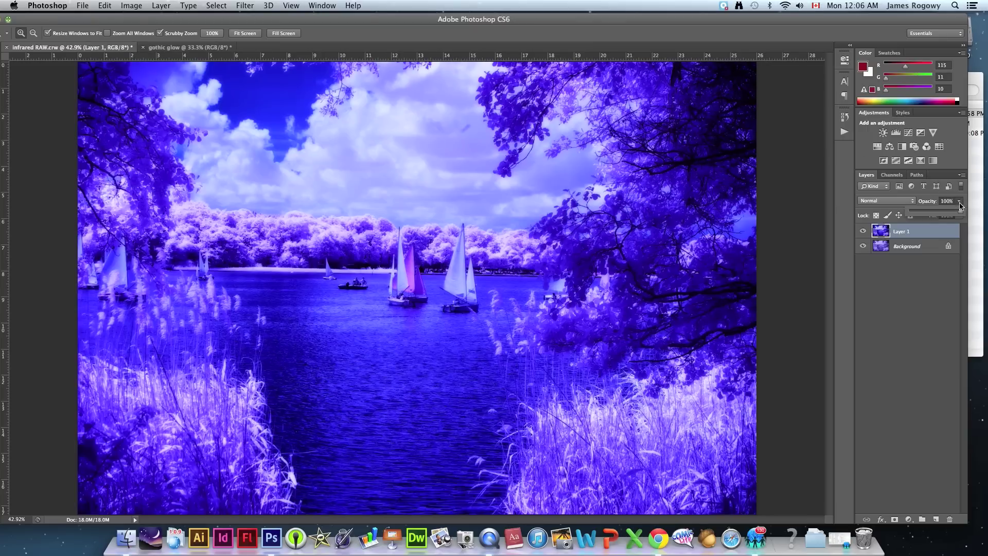
pyautogui.moveTo(958, 216); pyautogui.dragTo(935, 214)
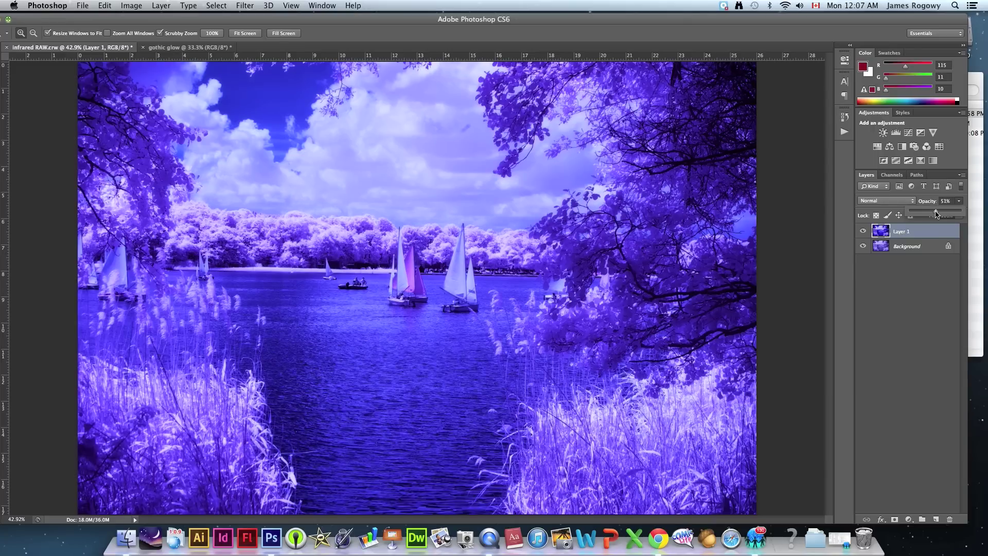
pyautogui.moveTo(936, 214); pyautogui.dragTo(938, 215)
pyautogui.click(911, 289)
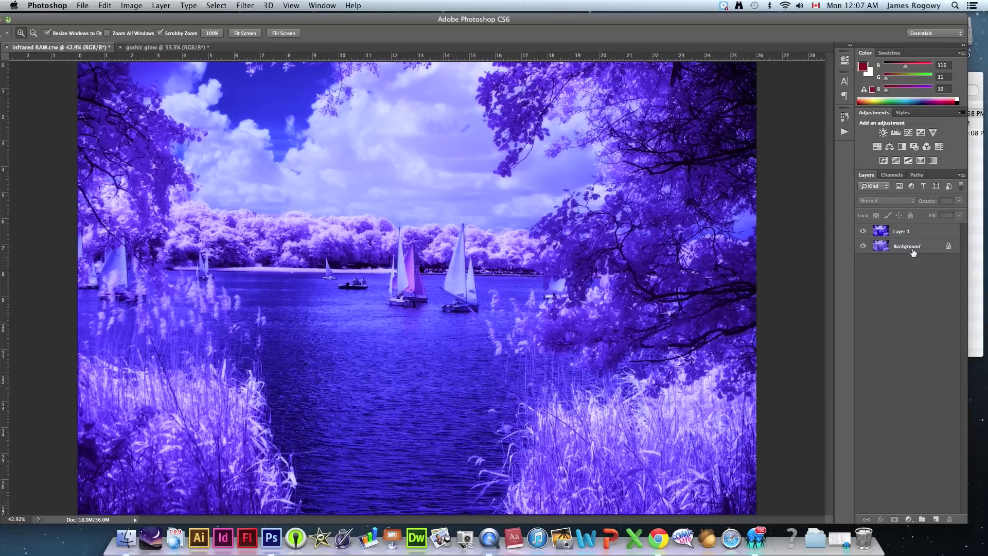
# Flatten the image into a single Background layer and add a new empty layer above it
pyautogui.click(962, 175)
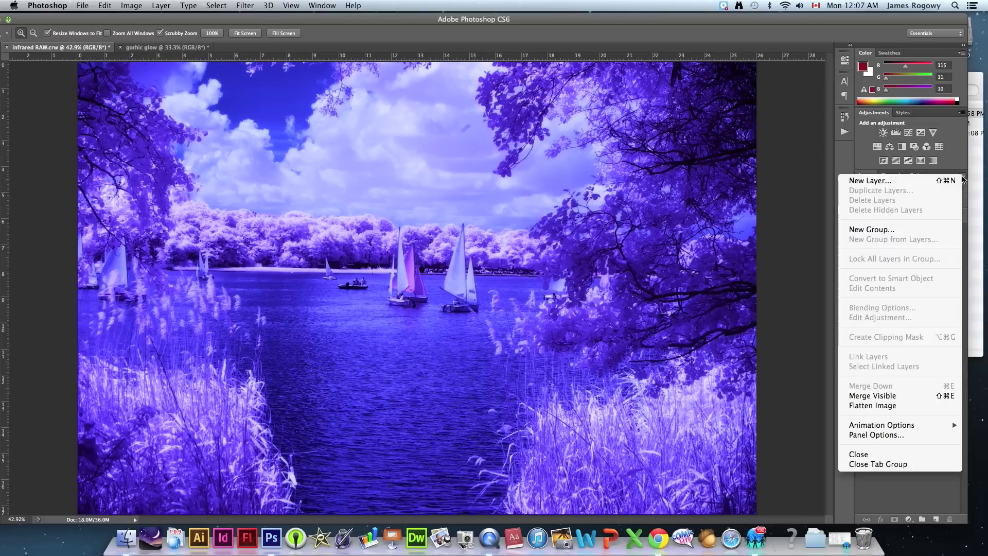
pyautogui.click(887, 407)
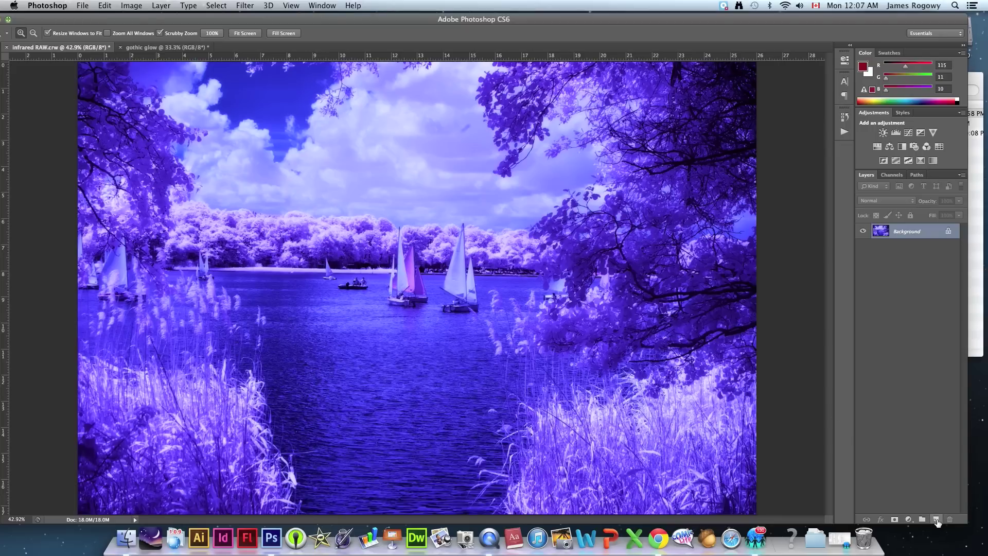
pyautogui.click(936, 519)
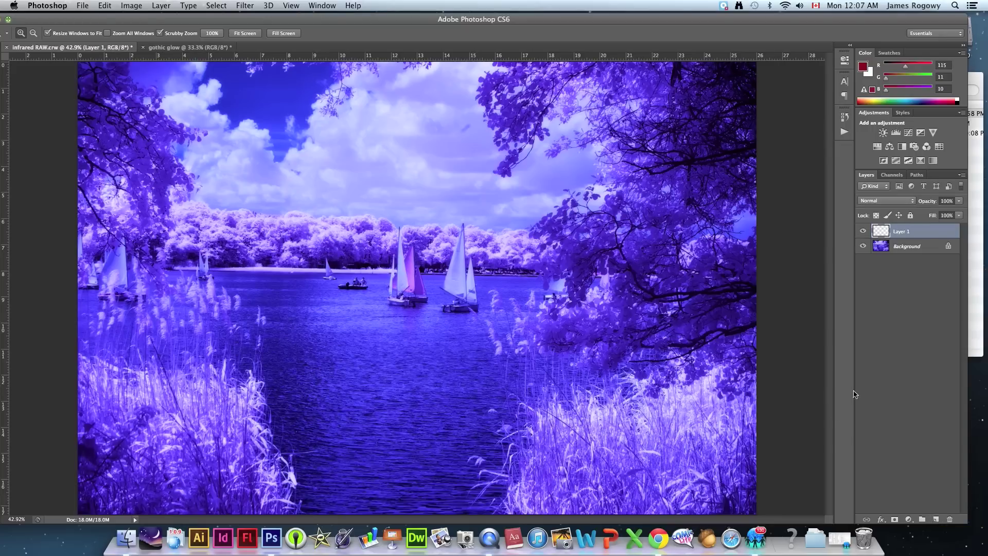
# Fill the new layer with solid black and set its opacity to 60%
pyautogui.click(109, 5)
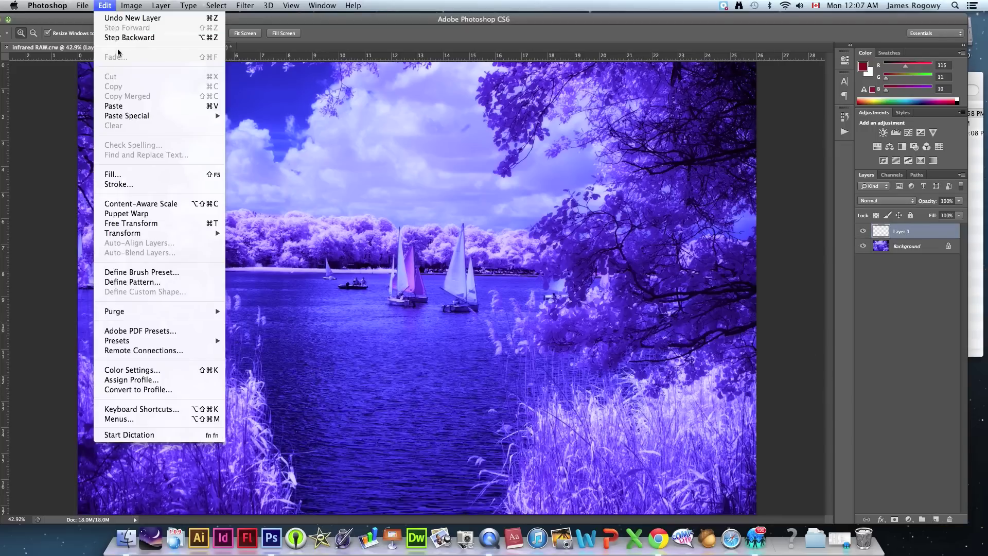
pyautogui.click(129, 177)
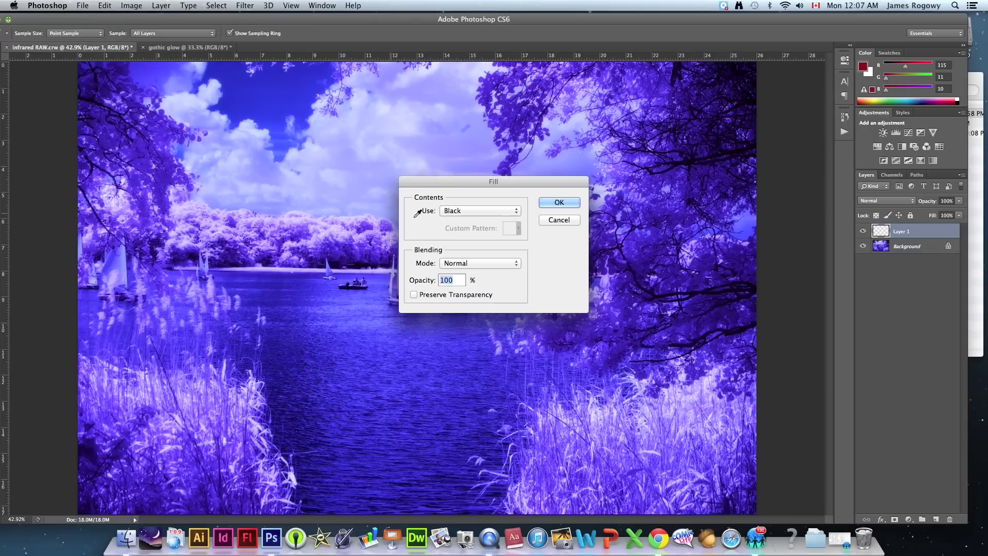
pyautogui.click(559, 202)
pyautogui.press('z')
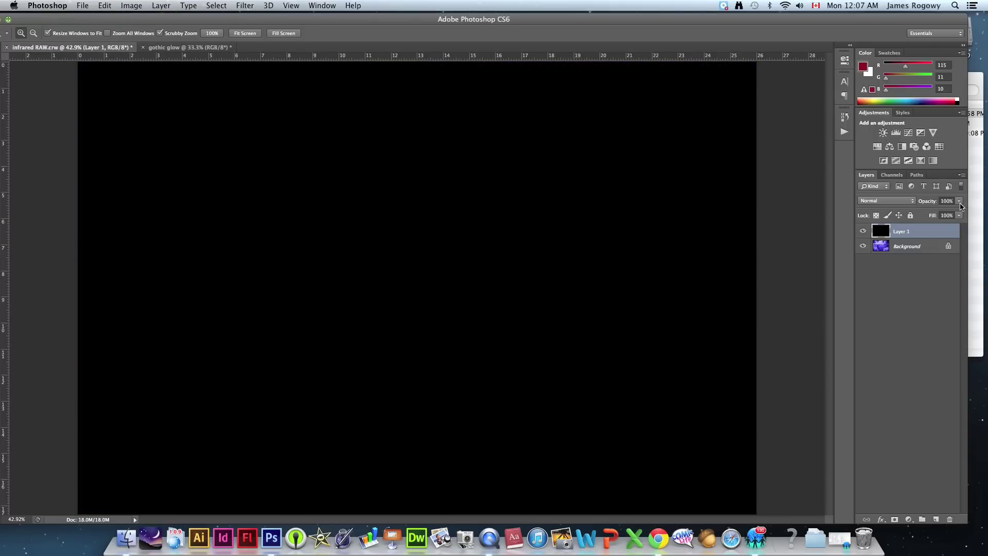
pyautogui.click(959, 201)
pyautogui.moveTo(959, 212); pyautogui.dragTo(942, 216)
pyautogui.click(926, 238)
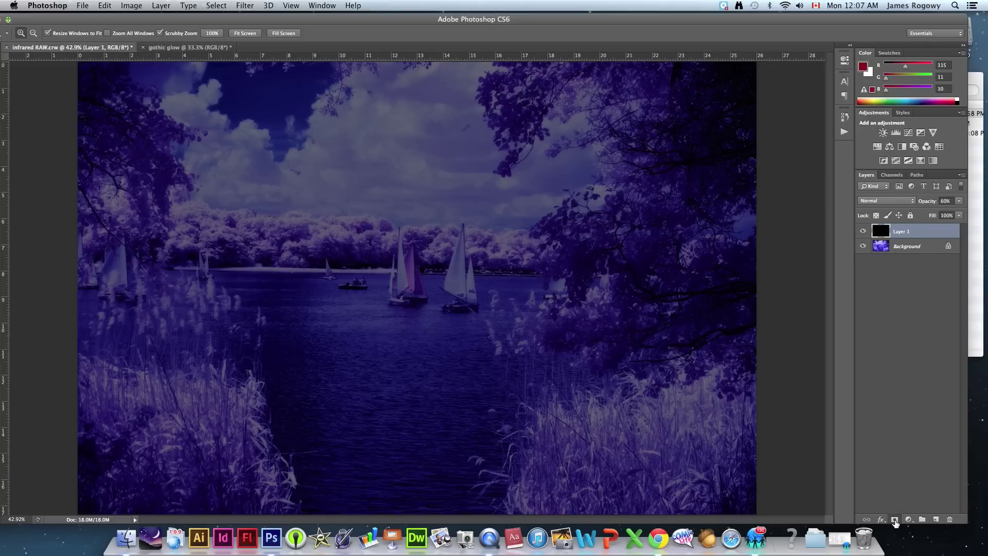
# Add a white layer mask to the black layer and switch to the Brush tool
pyautogui.click(894, 519)
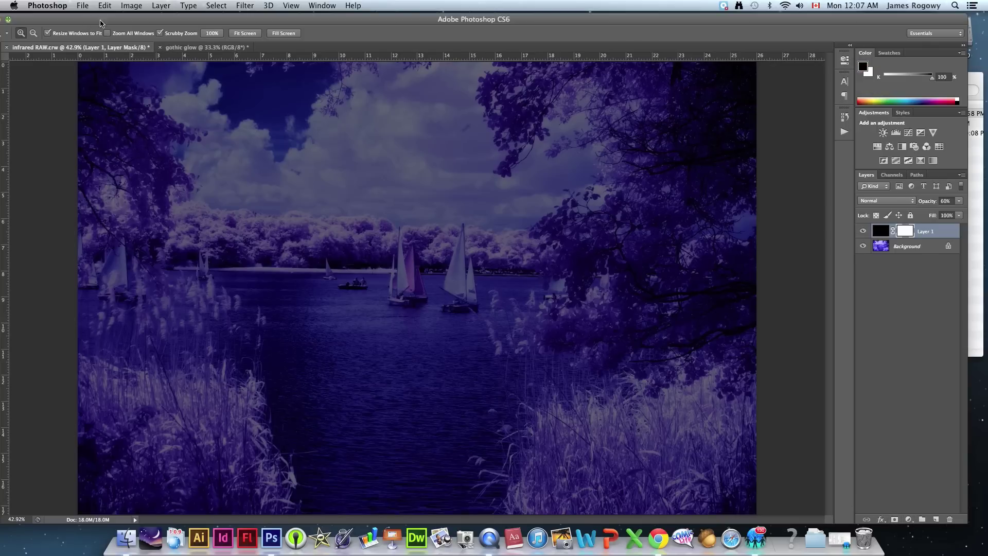
pyautogui.moveTo(108, 24); pyautogui.dragTo(129, 24)
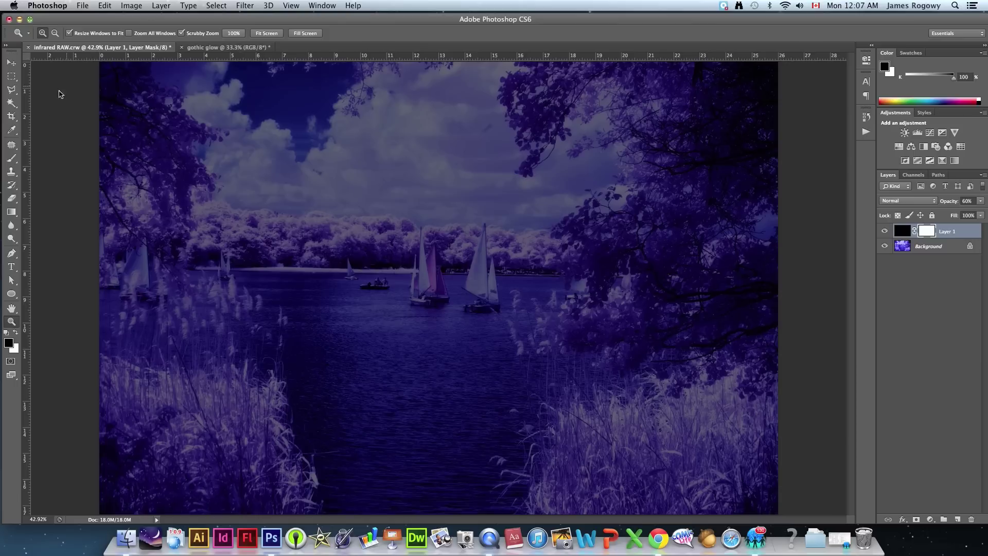
pyautogui.click(12, 160)
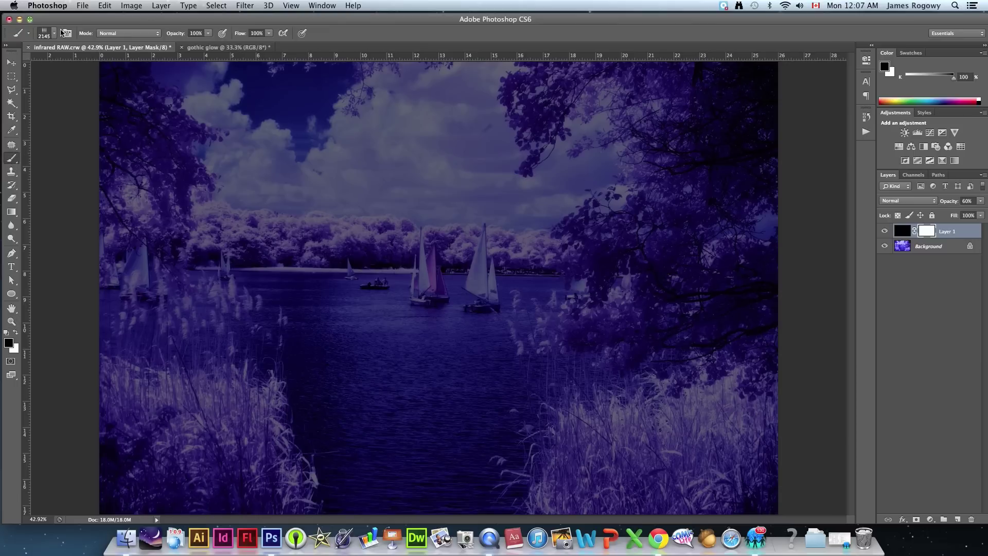
pyautogui.click(54, 33)
# With a soft round 0%-hardness brush, paint out the overlay over the lake centre, lower-left reeds and upper-left sky
pyautogui.click(20, 114)
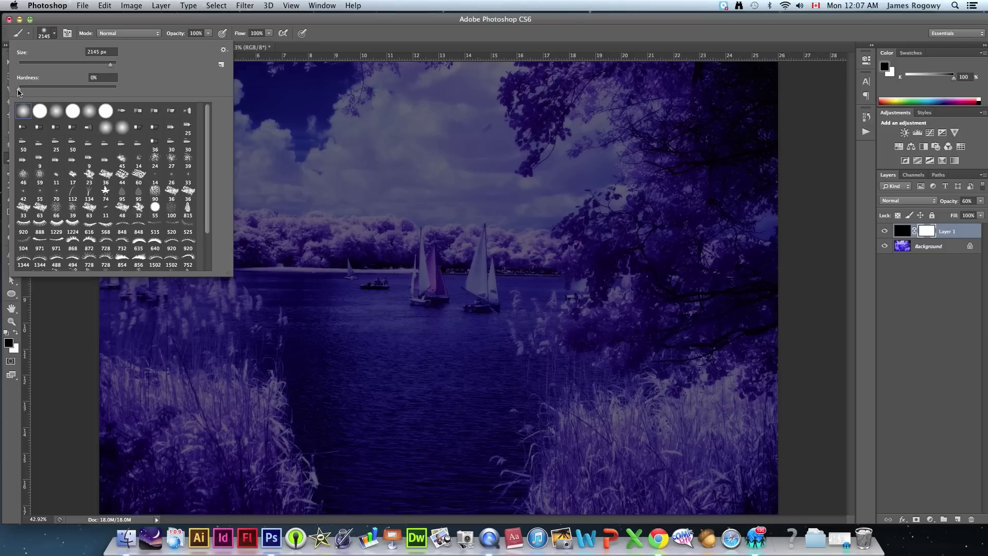
pyautogui.click(44, 35)
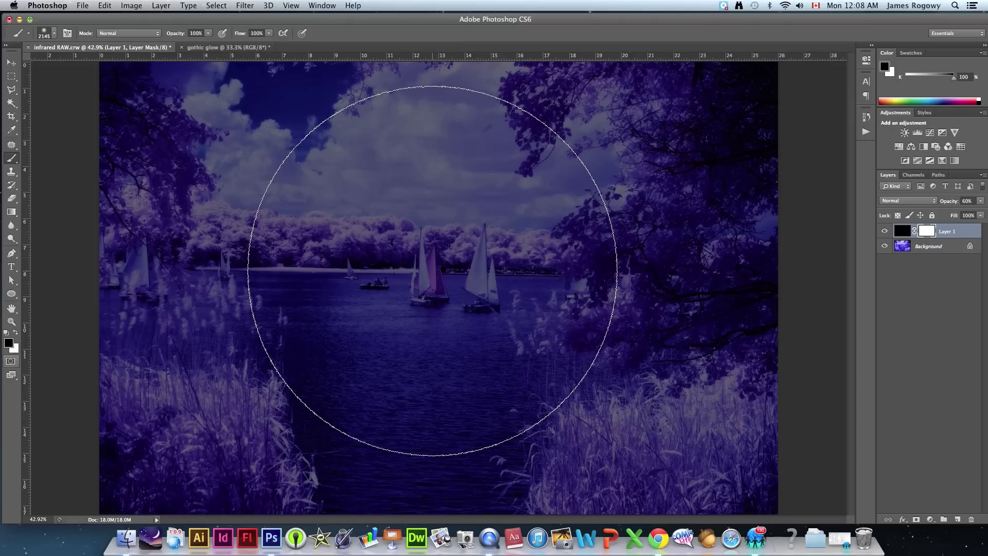
pyautogui.press('[')
pyautogui.moveTo(432, 286)
pyautogui.mouseDown()
pyautogui.moveTo(408, 247)
pyautogui.moveTo(298, 298)
pyautogui.moveTo(361, 311)
pyautogui.moveTo(432, 291)
pyautogui.moveTo(582, 309)
pyautogui.moveTo(587, 319)
pyautogui.moveTo(571, 269)
pyautogui.mouseUp()
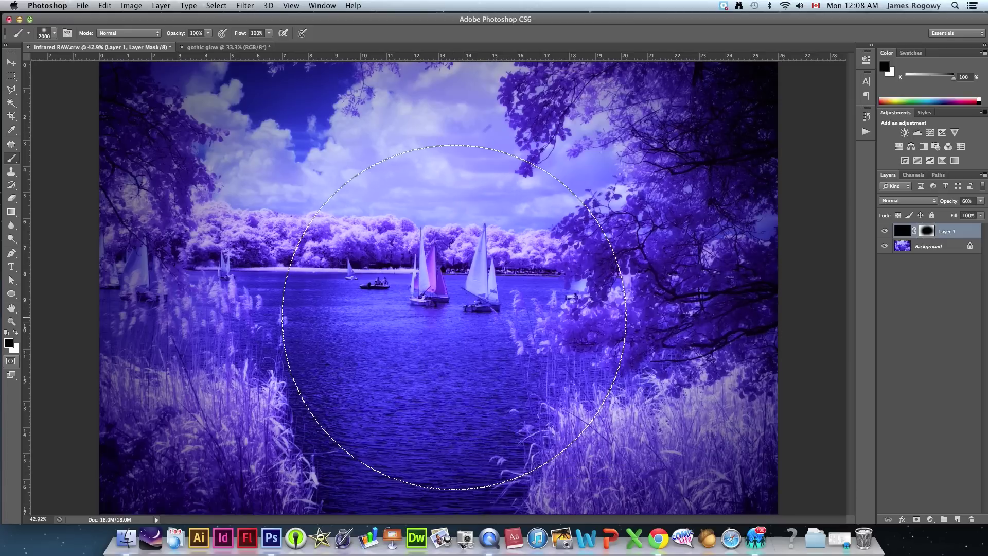
pyautogui.press('[')
pyautogui.press('[')
pyautogui.press('[')
pyautogui.press('[')
pyautogui.press('[')
pyautogui.press('[')
pyautogui.press('[')
pyautogui.press('[')
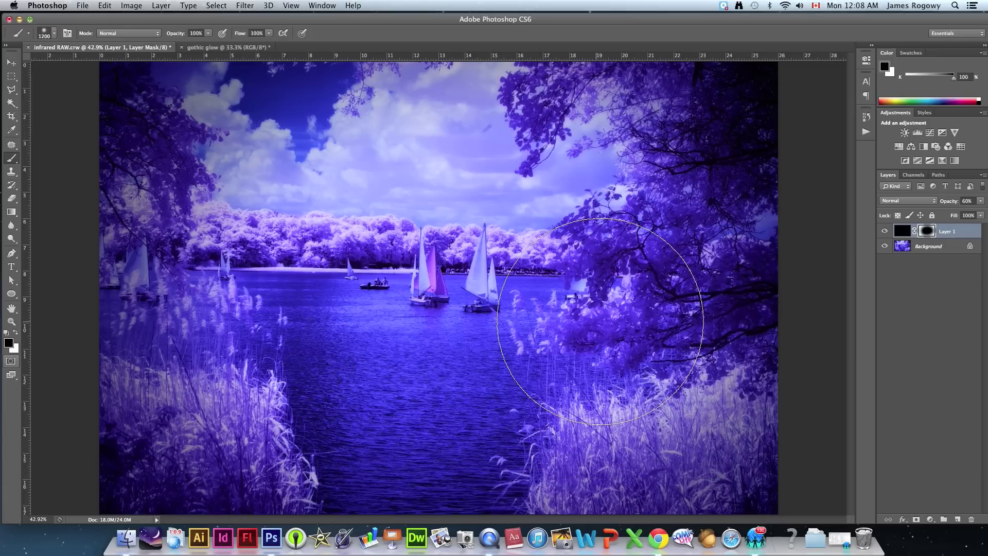
pyautogui.moveTo(334, 371)
pyautogui.mouseDown()
pyautogui.moveTo(241, 391)
pyautogui.moveTo(220, 287)
pyautogui.mouseUp()
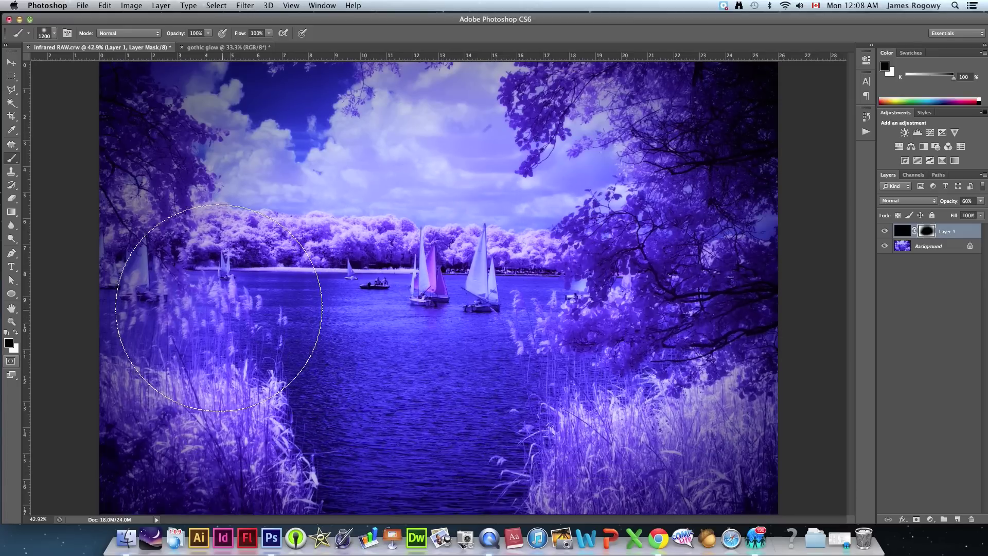
pyautogui.moveTo(293, 221)
pyautogui.mouseDown()
pyautogui.moveTo(277, 145)
pyautogui.moveTo(391, 98)
pyautogui.mouseUp()
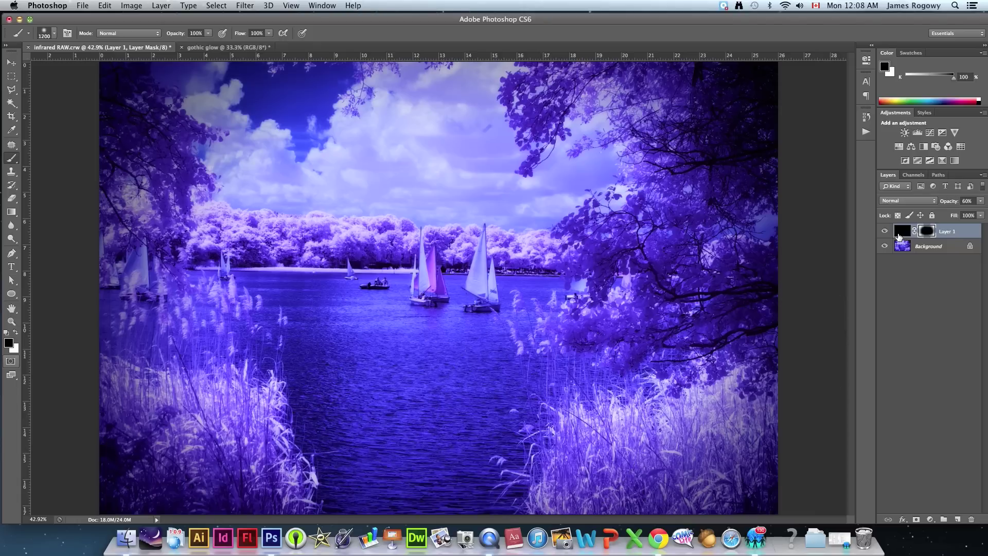
# Set the black vignette layer's opacity to about 74%
pyautogui.click(900, 232)
pyautogui.click(981, 201)
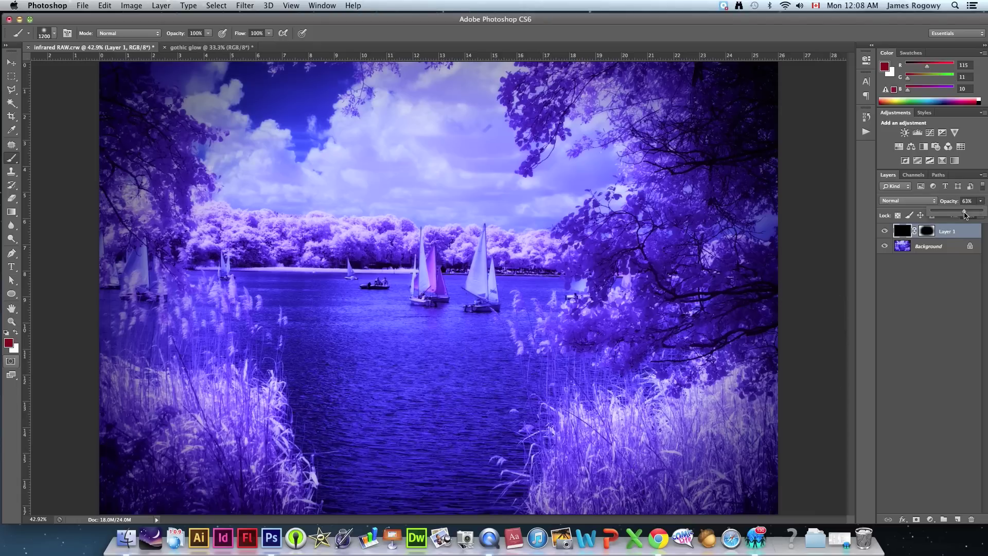
pyautogui.moveTo(965, 215); pyautogui.dragTo(974, 214)
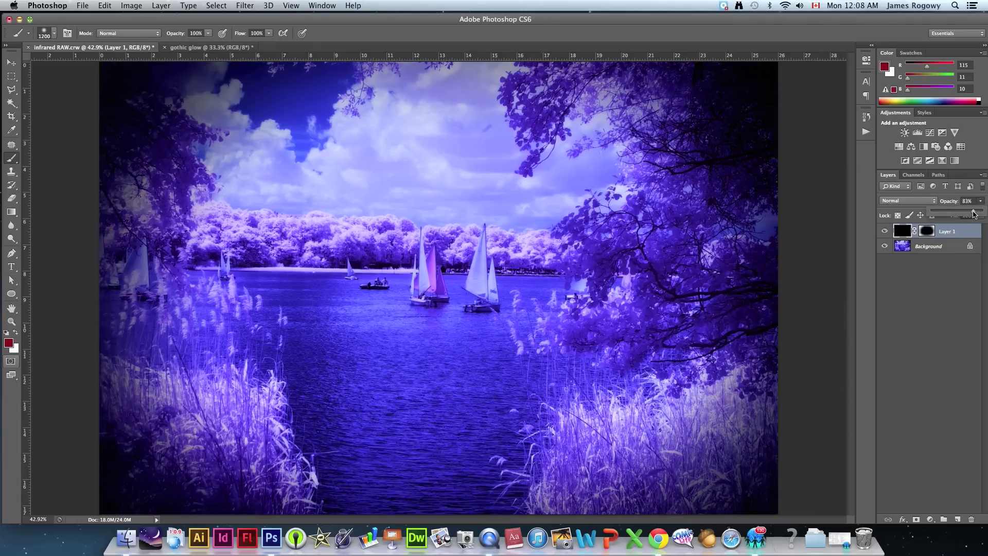
pyautogui.moveTo(974, 215)
pyautogui.mouseDown()
pyautogui.moveTo(963, 215)
pyautogui.moveTo(970, 215)
pyautogui.mouseUp()
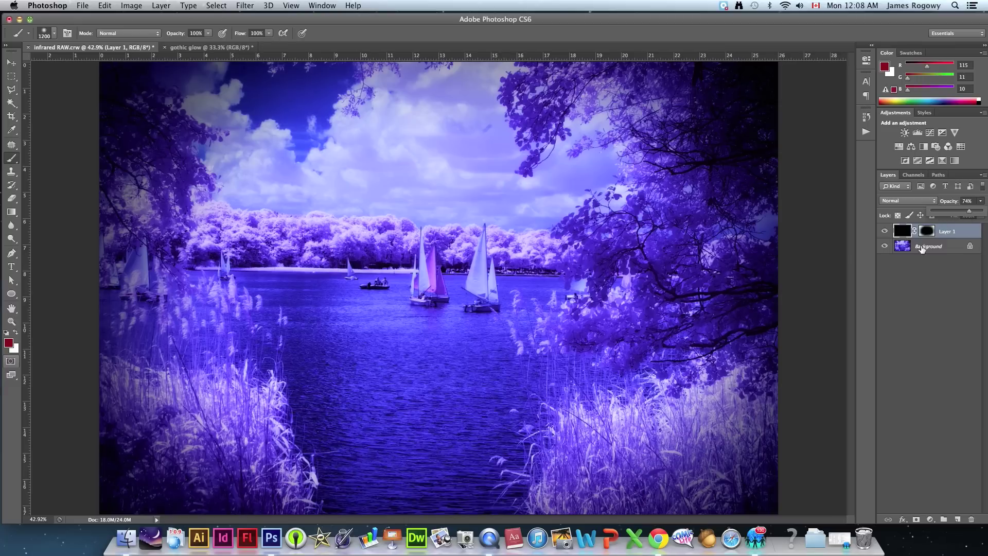
pyautogui.click(927, 249)
# Reduce the Background photo's saturation to -11 using Hue/Saturation
pyautogui.click(928, 248)
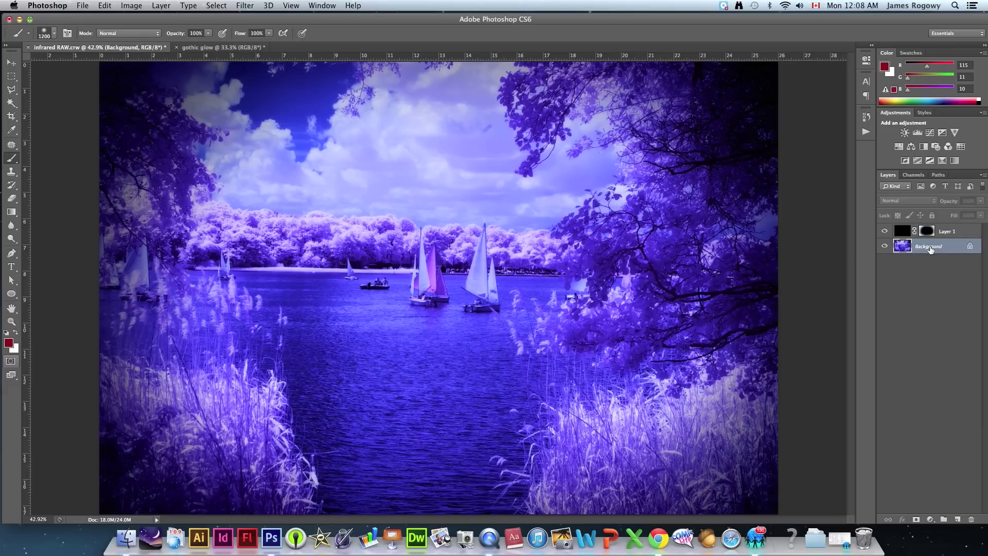
pyautogui.click(129, 5)
pyautogui.moveTo(138, 38)
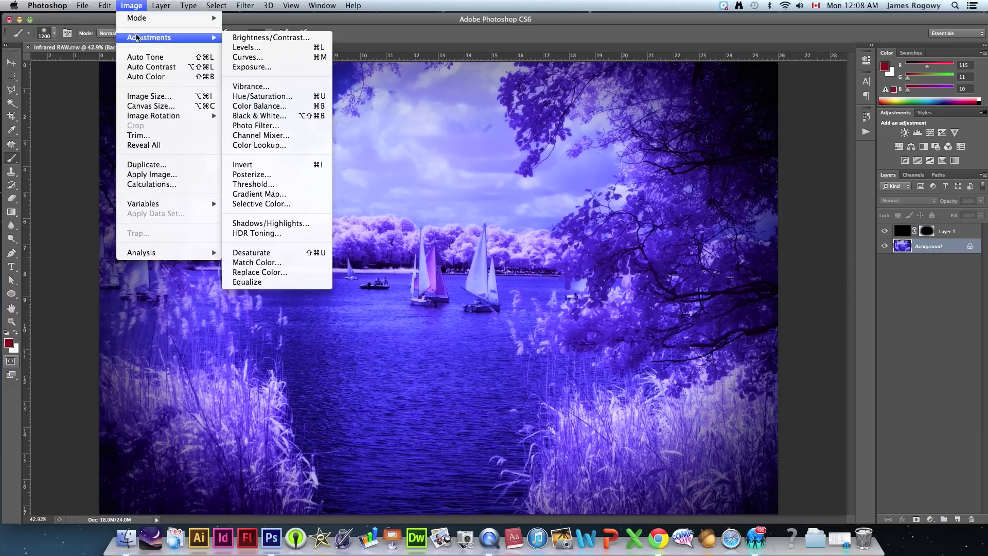
pyautogui.click(246, 97)
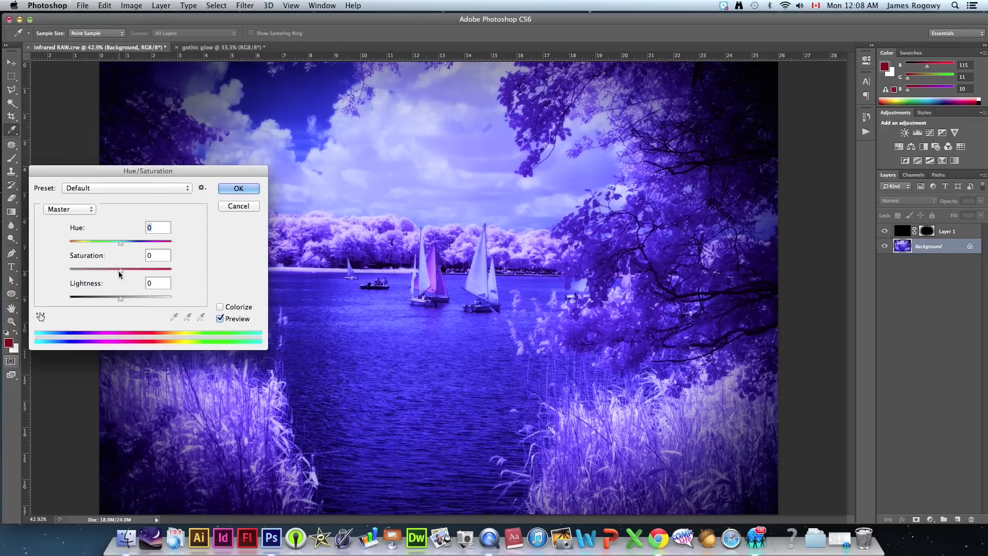
pyautogui.moveTo(119, 270); pyautogui.dragTo(109, 270)
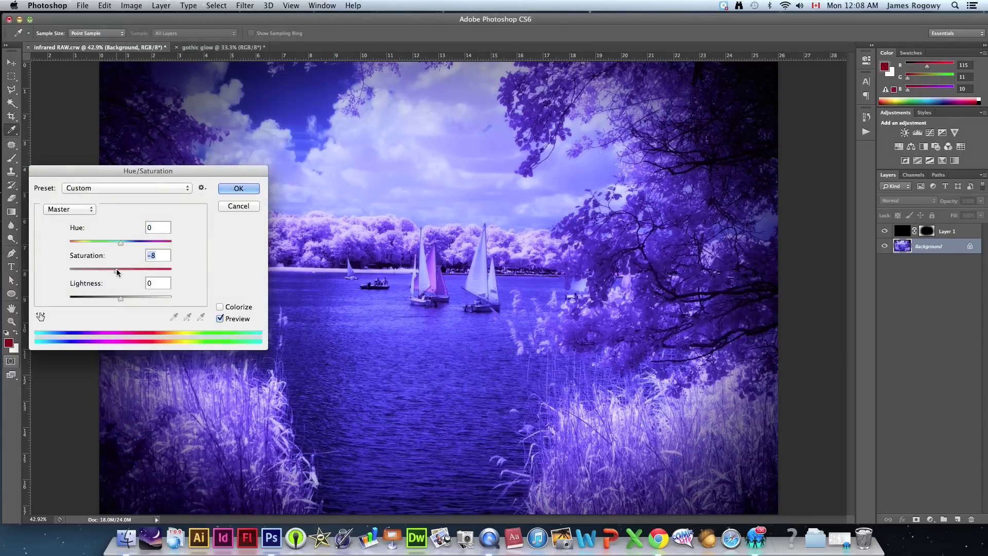
pyautogui.moveTo(110, 270); pyautogui.dragTo(115, 268)
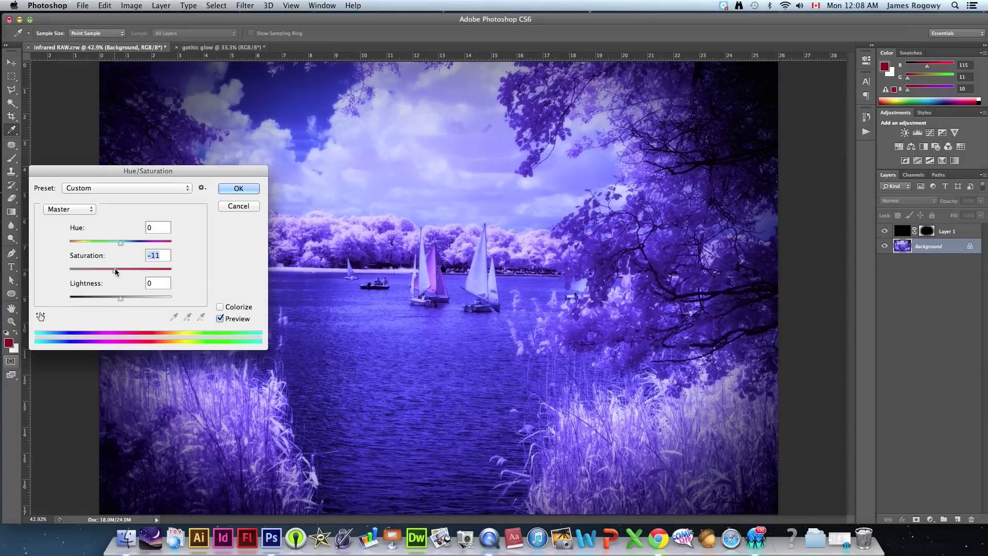
pyautogui.click(236, 188)
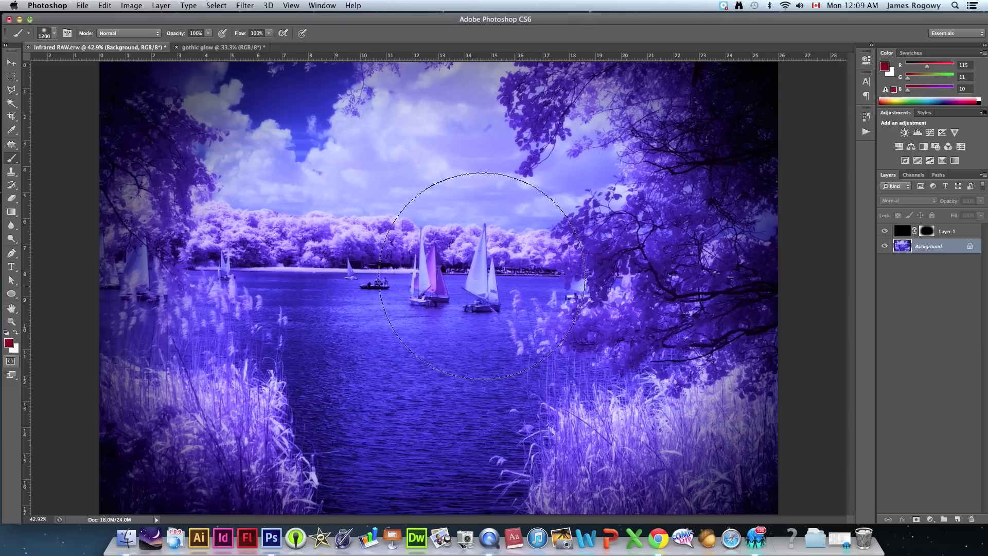
# Save the photo to the Desktop as infrared.psd, accepting Maximize Compatibility
pyautogui.click(83, 6)
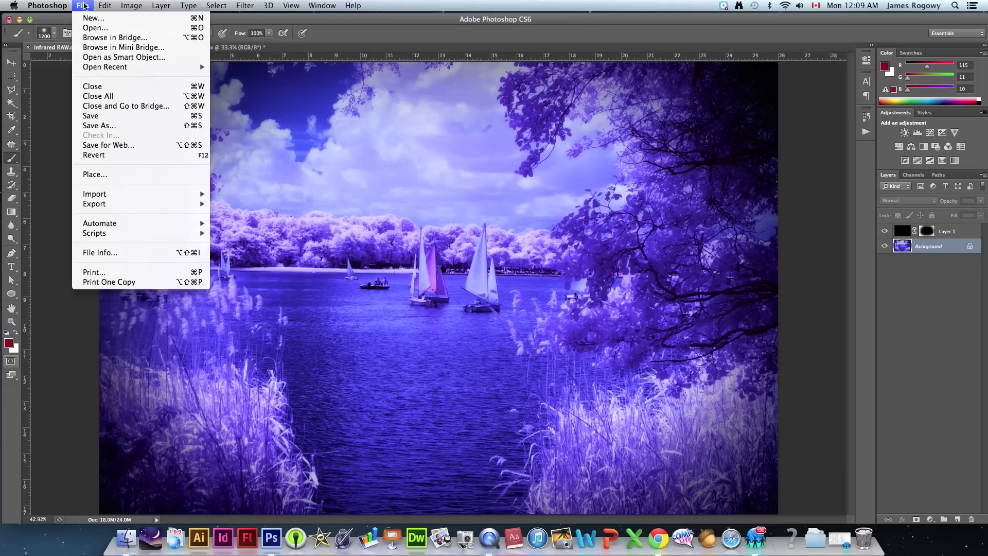
pyautogui.click(88, 125)
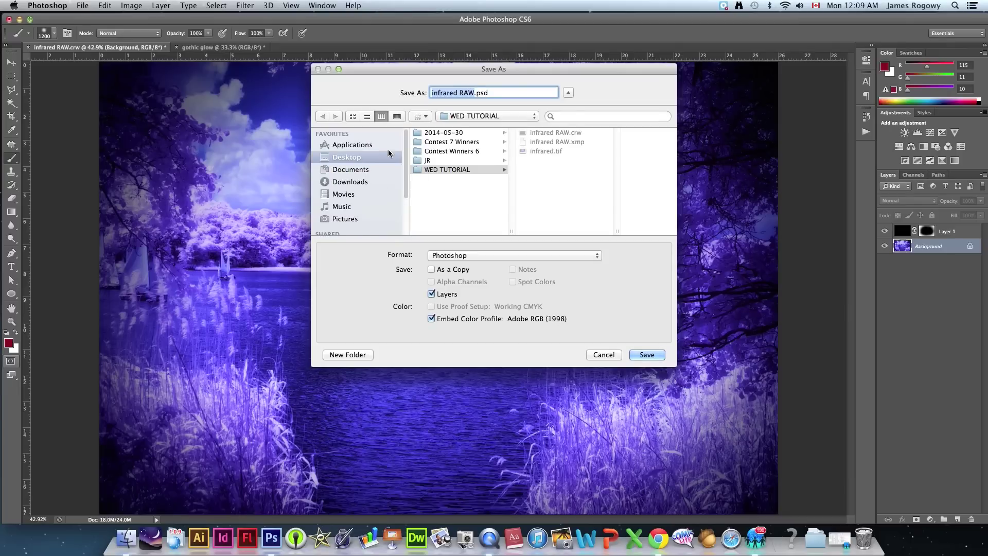
pyautogui.click(391, 155)
pyautogui.click(475, 93)
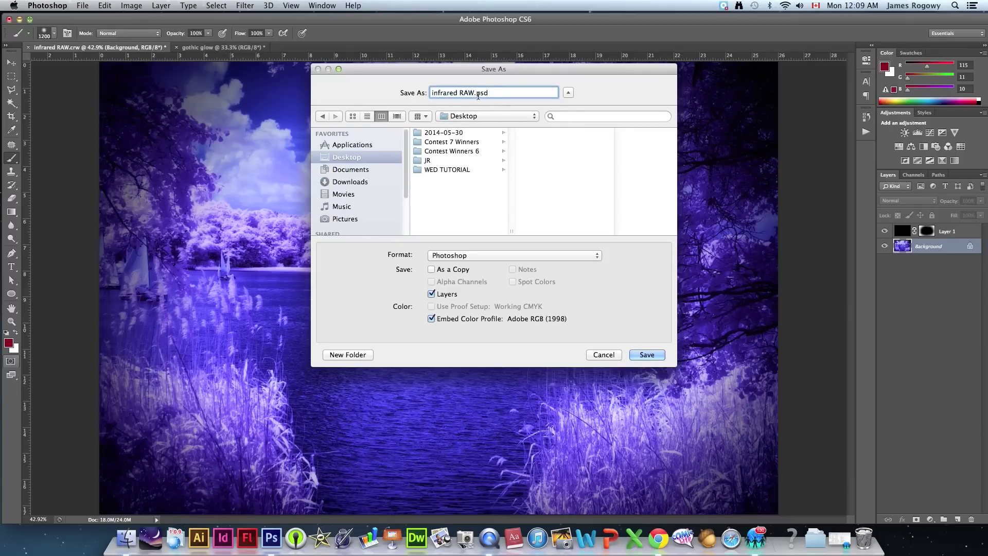
pyautogui.press('BackSpace')
pyautogui.press('BackSpace')
pyautogui.press('BackSpace')
pyautogui.press('BackSpace')
pyautogui.click(640, 356)
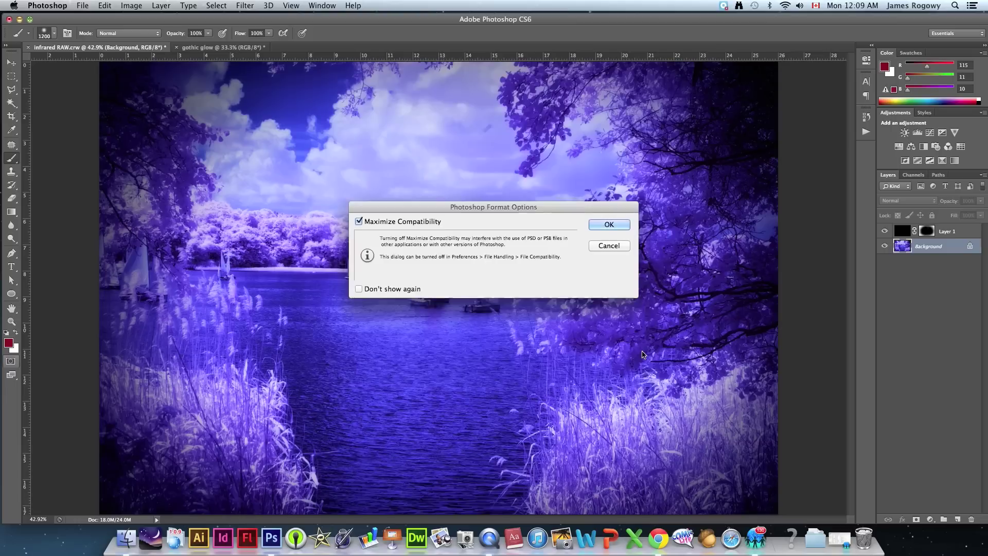
pyautogui.click(599, 224)
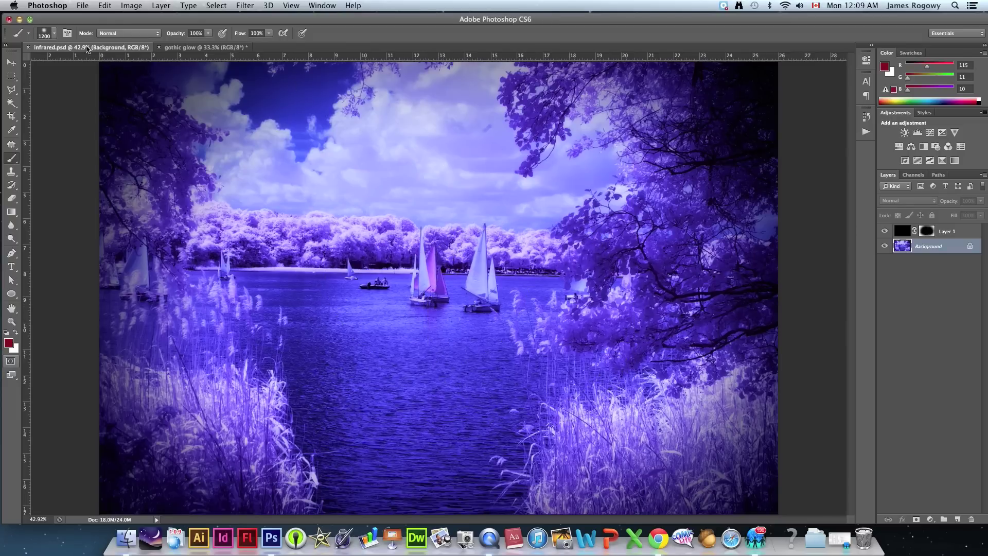
pyautogui.click(20, 20)
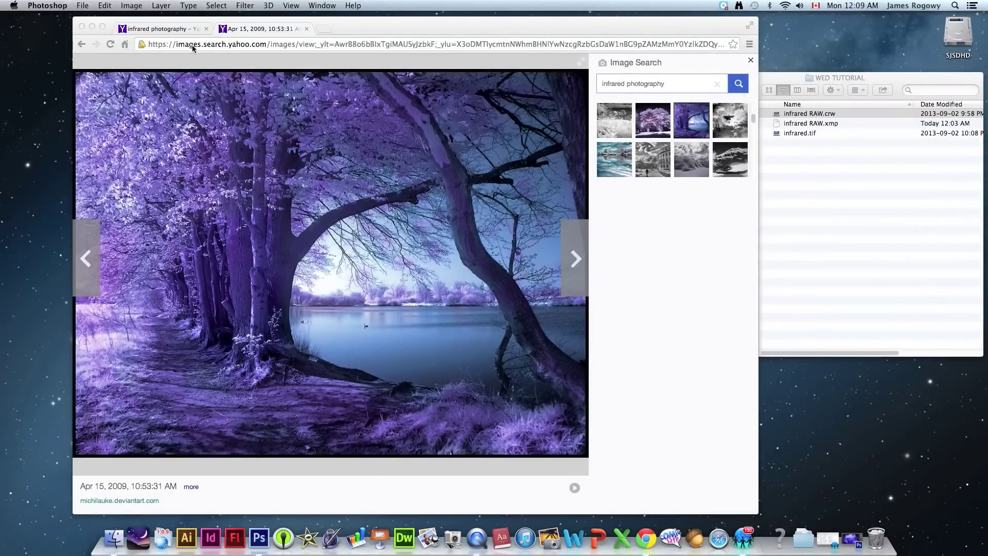
# Open infrared cheats.pdf from BIG MUTHA > 2013-14 LESSONS > SEM 2 > WEEK 17 > PD40S
pyautogui.click(92, 26)
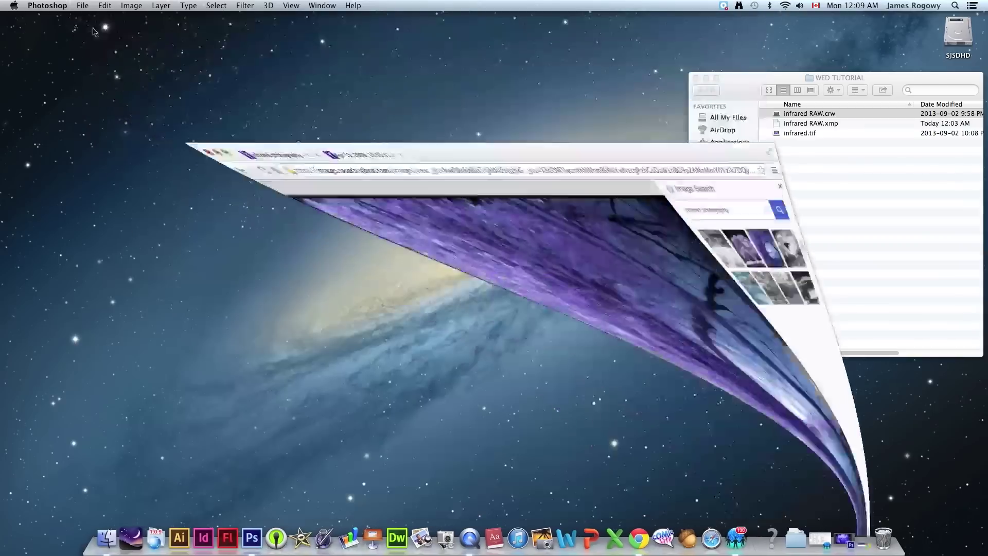
pyautogui.moveTo(757, 85); pyautogui.dragTo(461, 59)
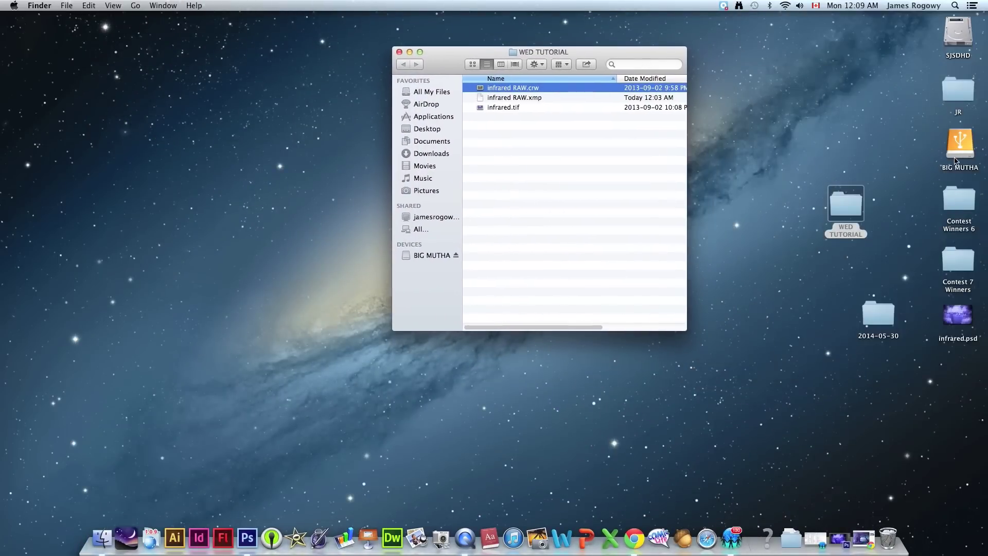
pyautogui.click(955, 153)
pyautogui.doubleClick(956, 154)
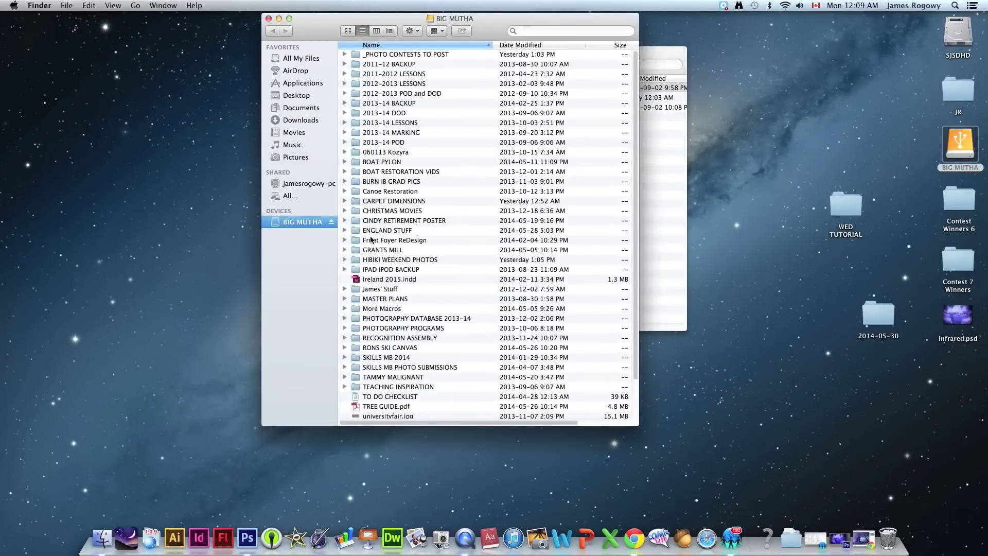
pyautogui.doubleClick(387, 124)
pyautogui.doubleClick(367, 114)
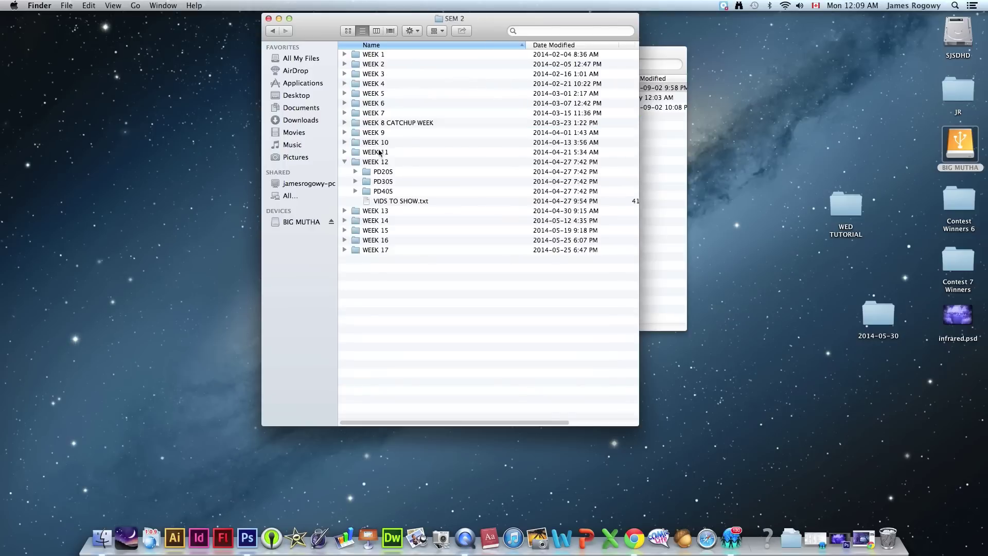
pyautogui.doubleClick(366, 250)
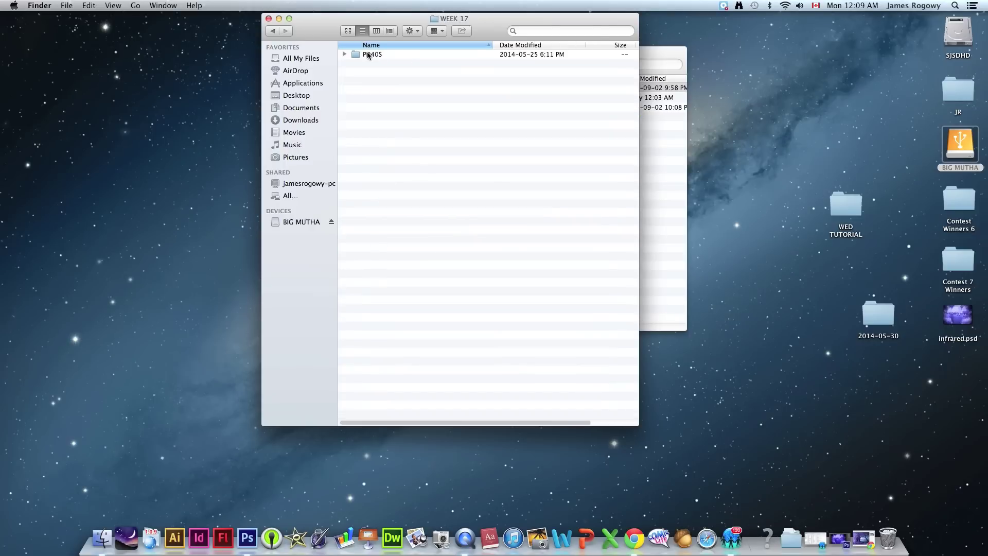
pyautogui.doubleClick(368, 55)
pyautogui.click(395, 194)
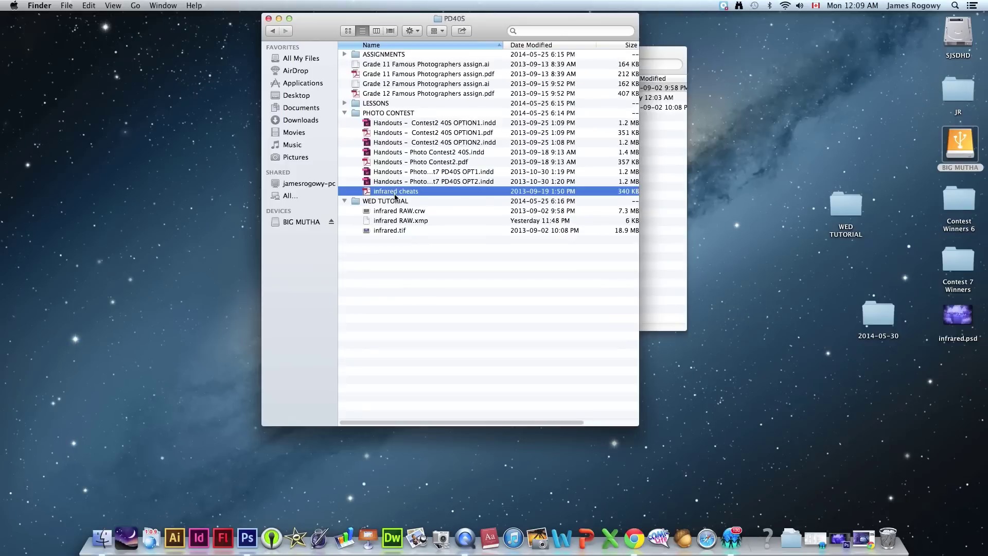
pyautogui.doubleClick(395, 192)
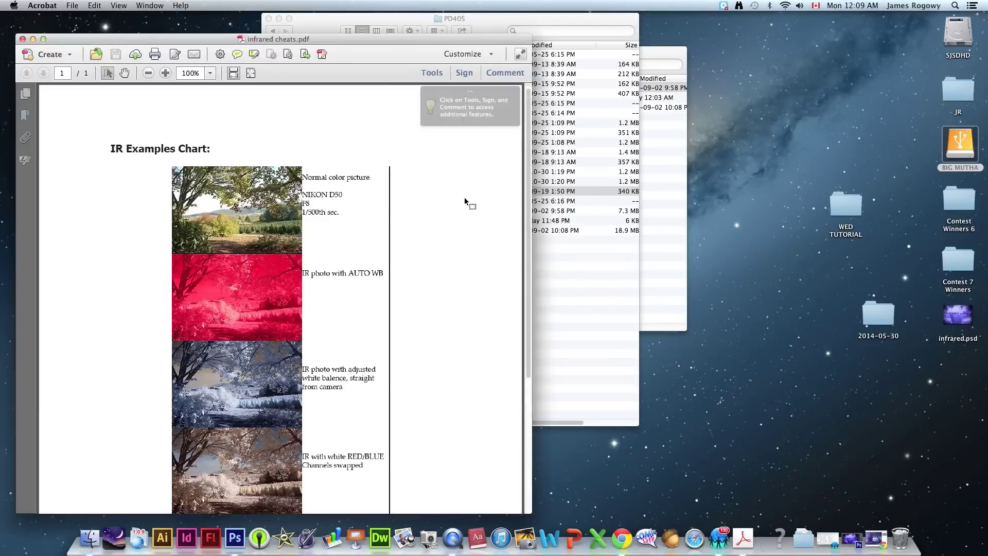
# Maximize the PDF, zoom to 150% to read the IR Examples Chart, then fit the page again
pyautogui.click(43, 39)
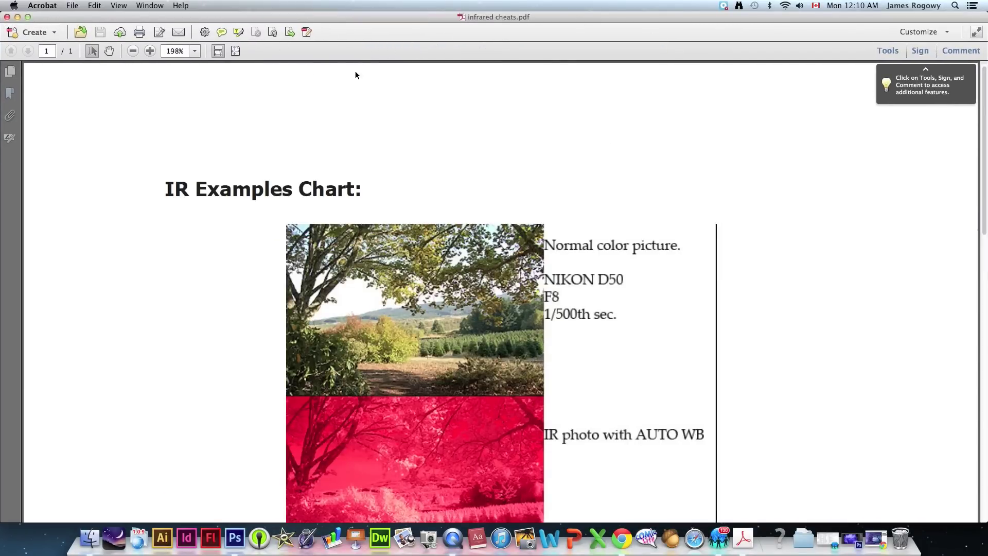
pyautogui.click(236, 50)
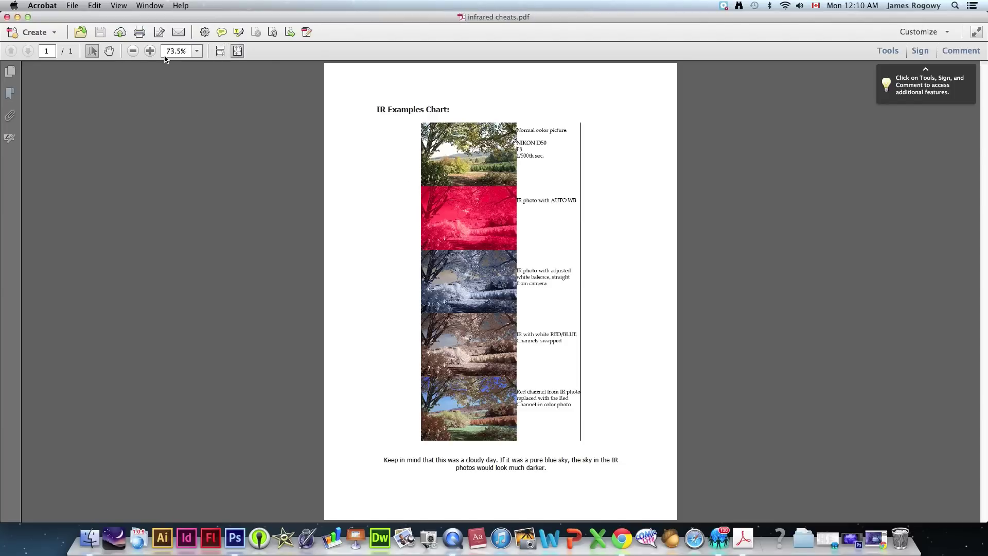
pyautogui.click(150, 51)
pyautogui.click(150, 51)
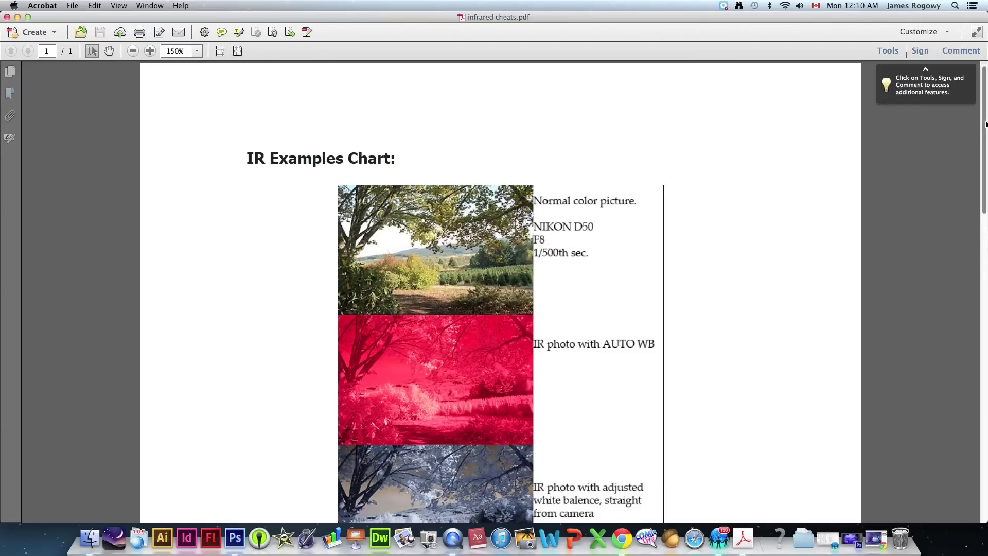
pyautogui.scroll(-2, 986, 123)
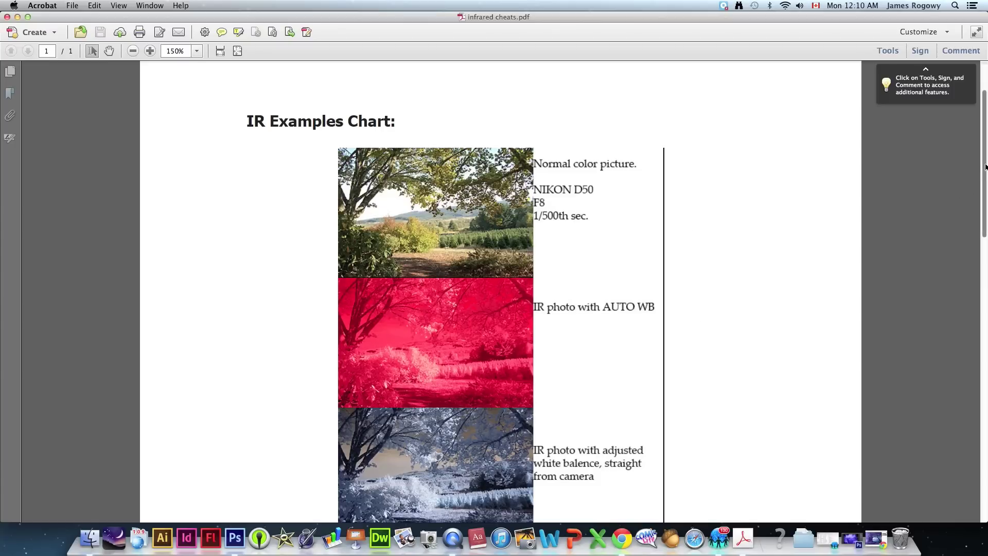
pyautogui.scroll(-10, 985, 166)
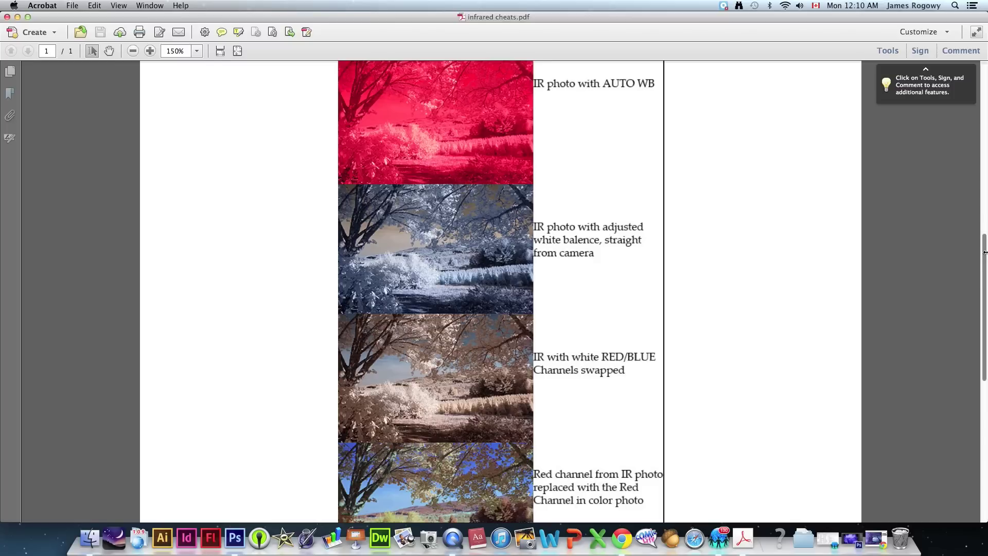
pyautogui.scroll(-7, 981, 359)
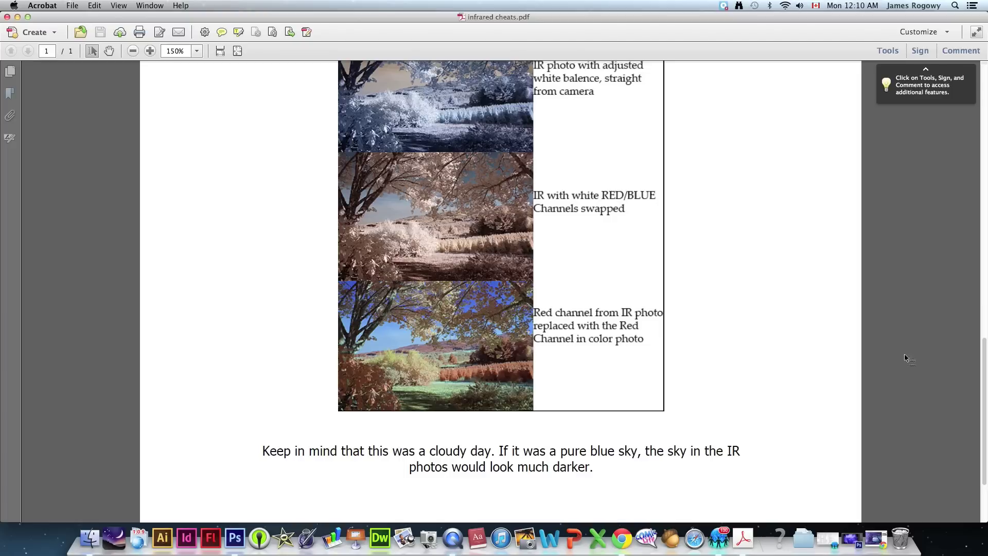
pyautogui.moveTo(984, 385); pyautogui.dragTo(984, 231)
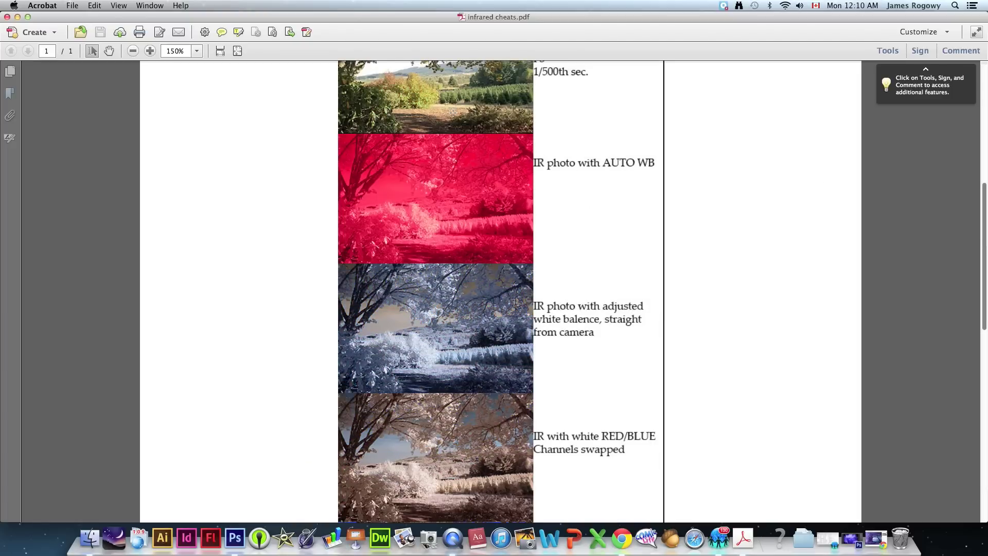
pyautogui.click(237, 51)
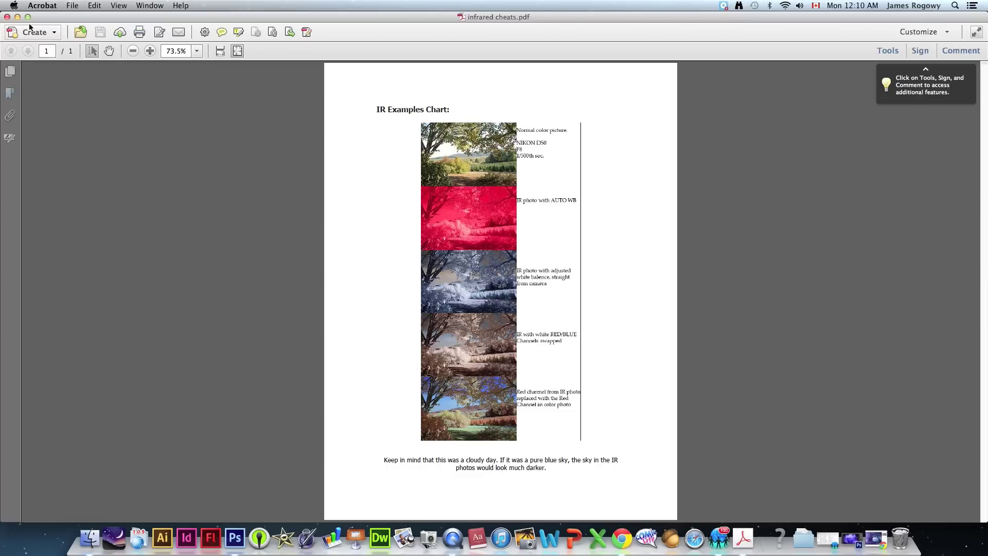
# Close the infrared cheats PDF, Acrobat's welcome screen and the PD40S folder window
pyautogui.click(7, 17)
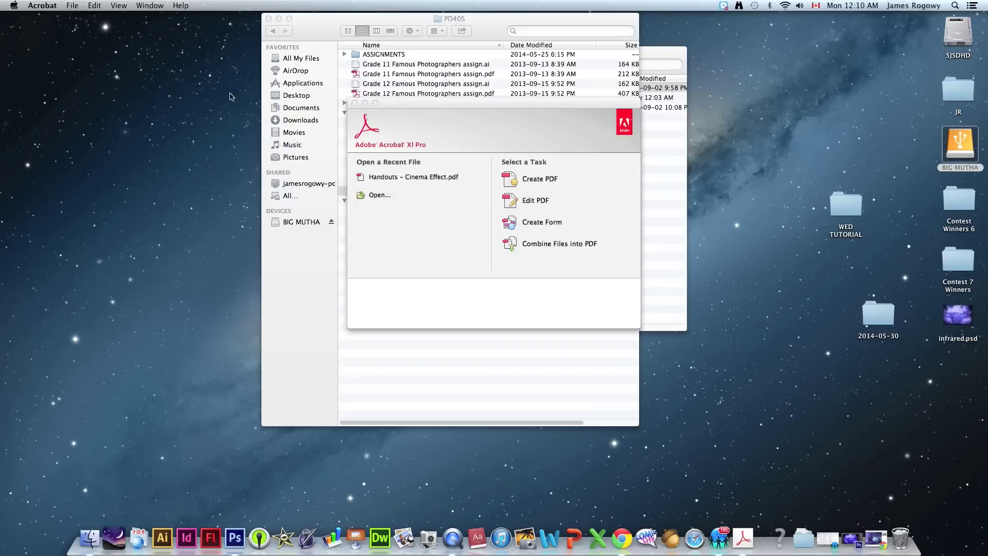
pyautogui.click(355, 102)
pyautogui.click(278, 19)
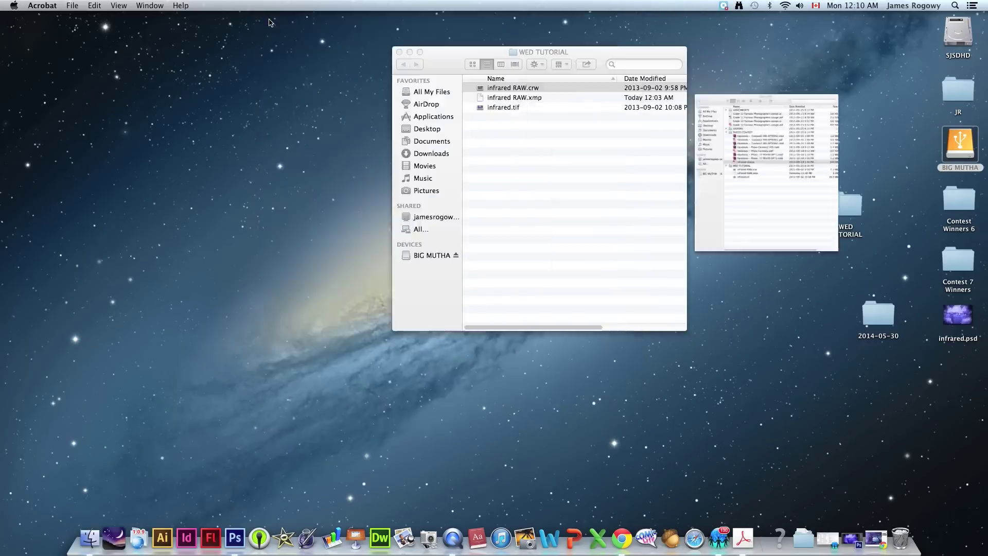
# Preview the saved infrared.psd on the desktop with Quick Look, then close the preview
pyautogui.click(523, 142)
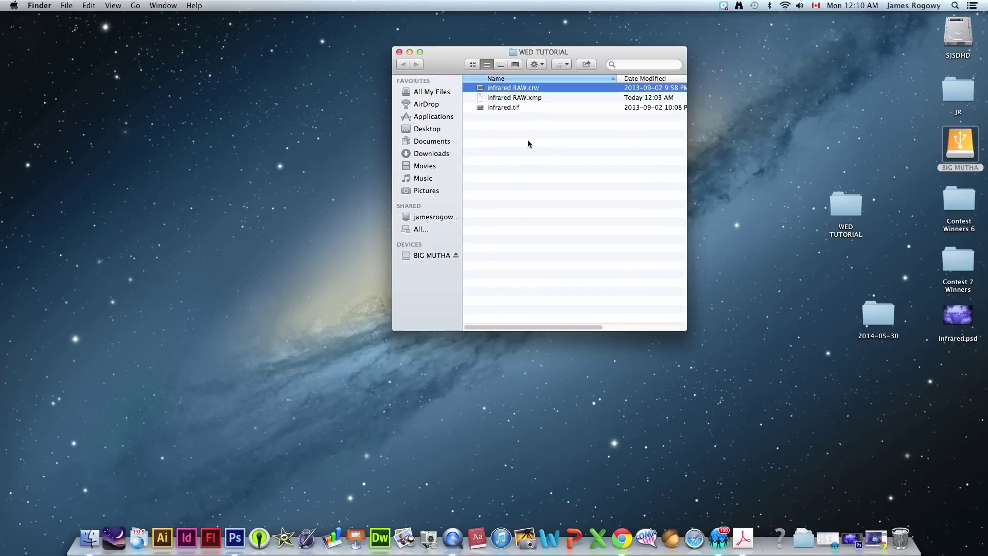
pyautogui.click(957, 318)
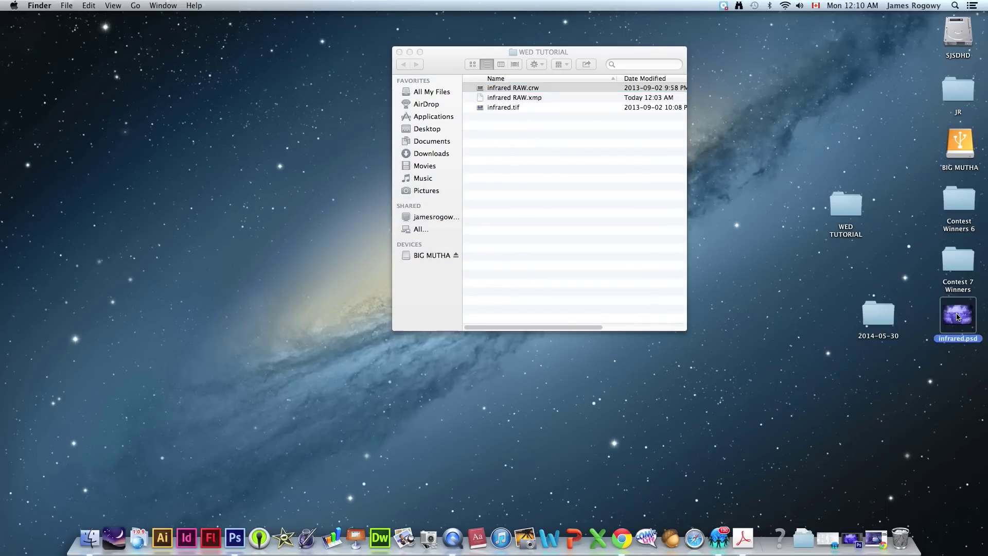
pyautogui.press('space')
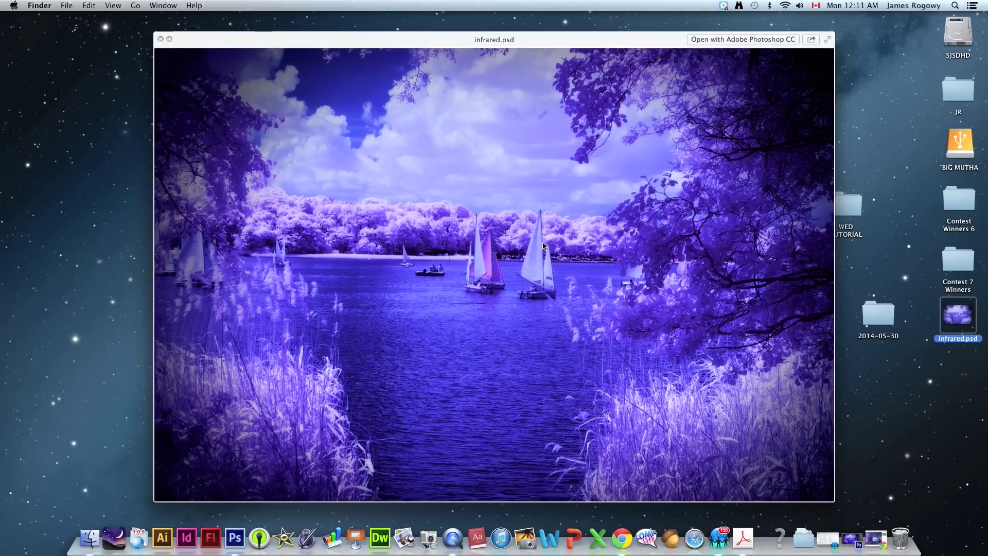
pyautogui.press('space')
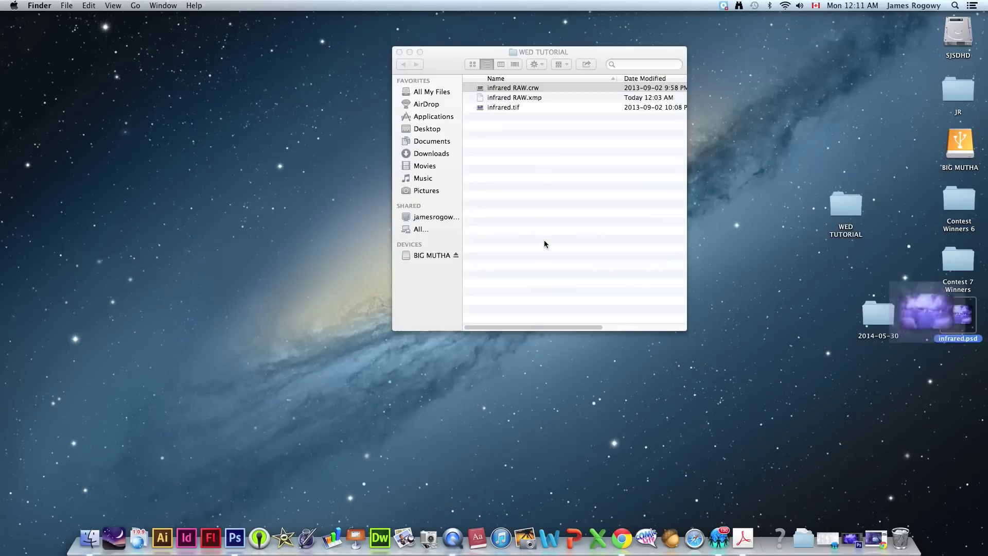